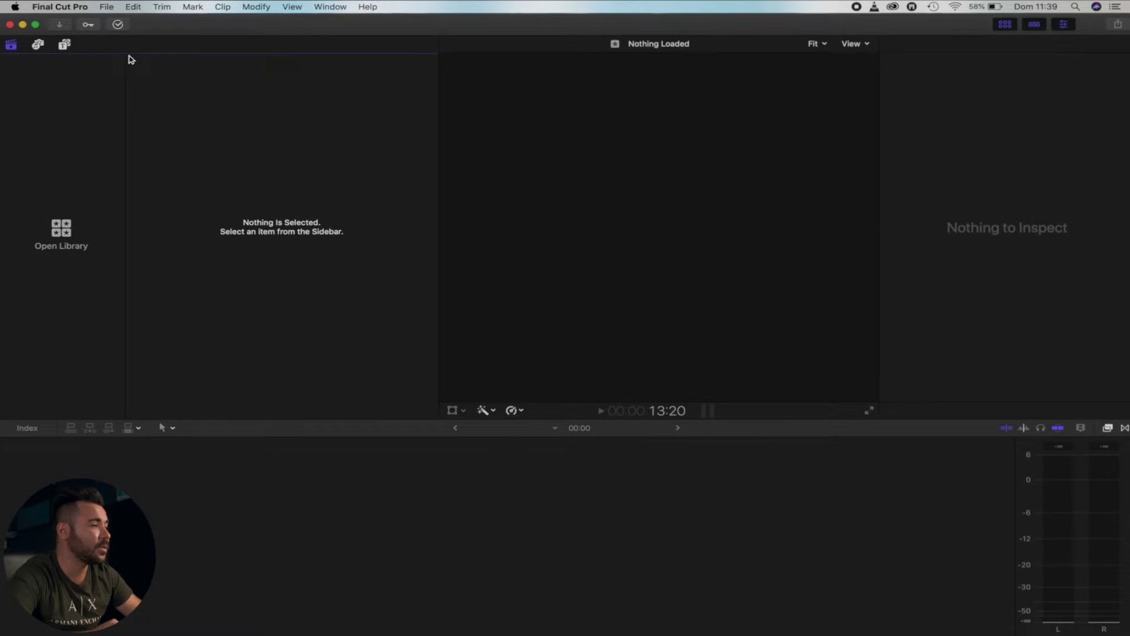
Open Final Cut Pro Preferences, centre the window, and show its Import settings
{"action": "left_click", "coordinate": [60, 7]}
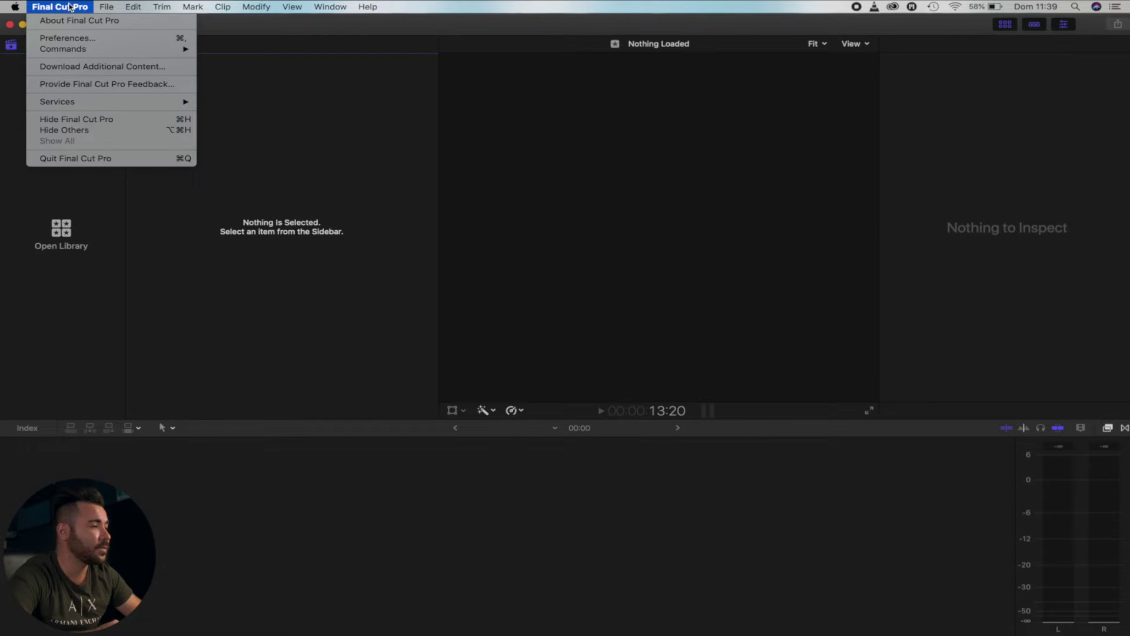
{"action": "left_click", "coordinate": [59, 35]}
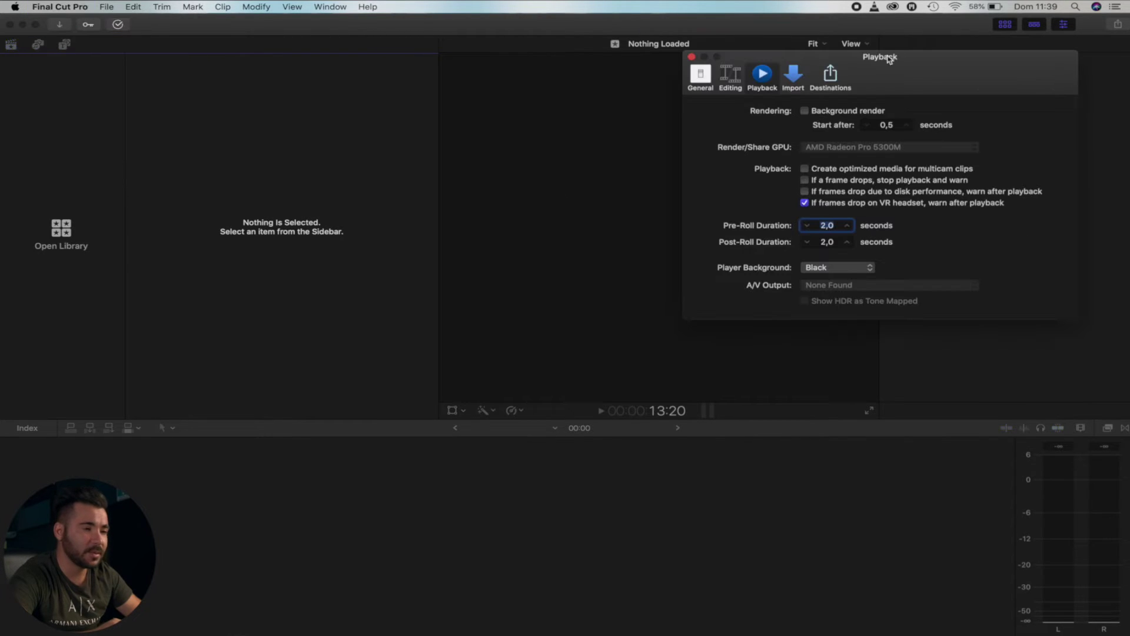
{"action": "left_click_drag", "start_coordinate": [904, 59], "coordinate": [603, 159]}
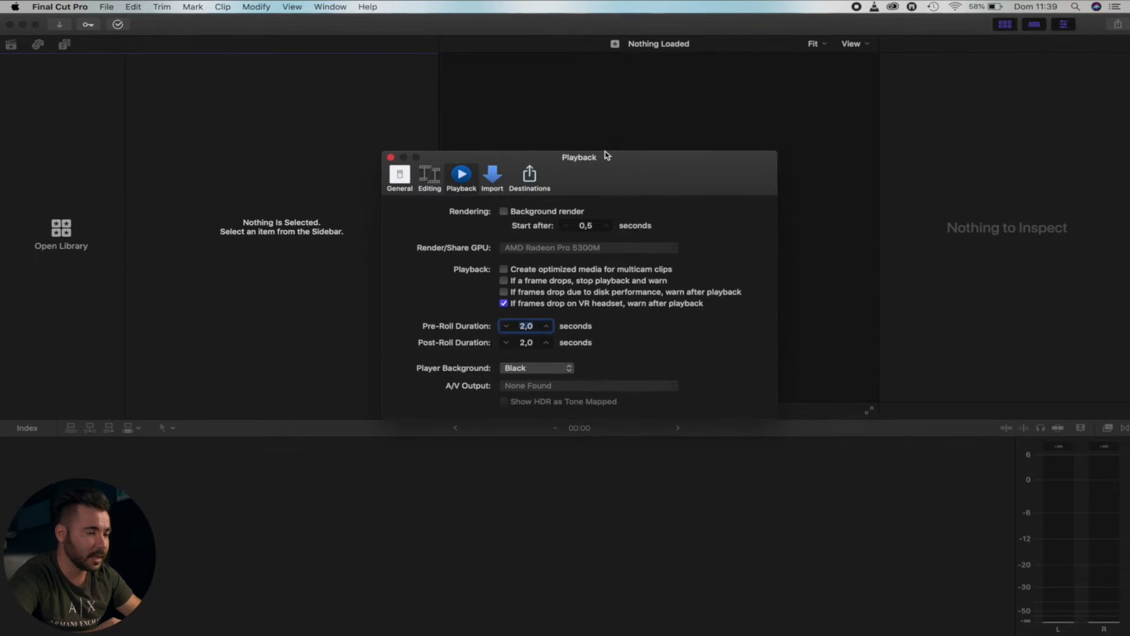
{"action": "left_click", "coordinate": [493, 178]}
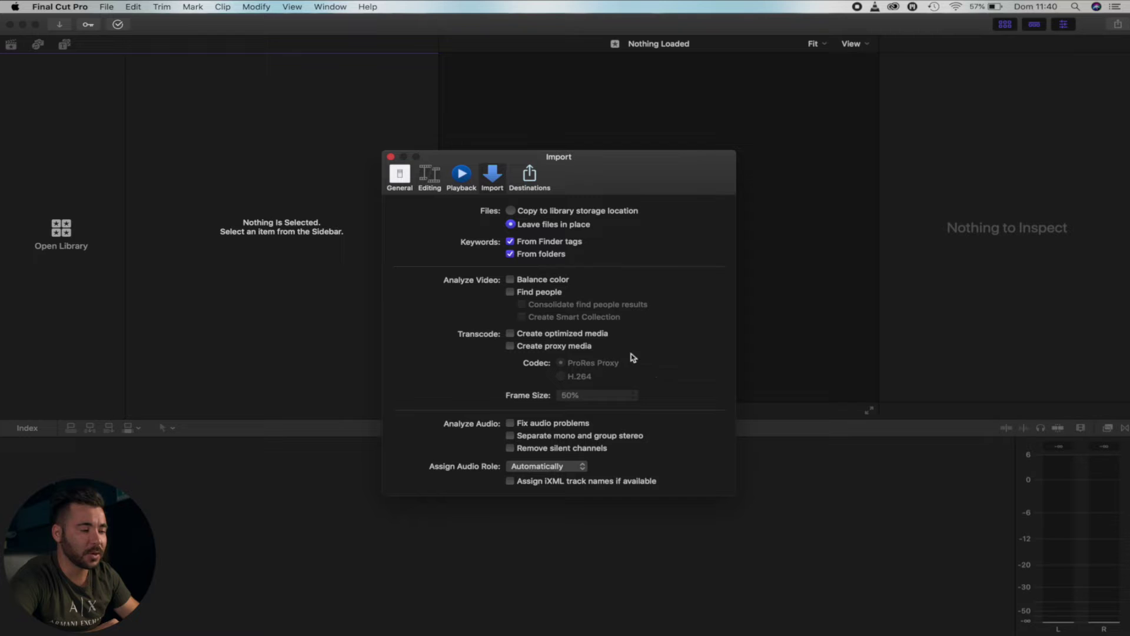
Enable proxy media creation (ProRes Proxy, 50%), close Preferences, and open Finder on drive 5
{"action": "left_click", "coordinate": [554, 347]}
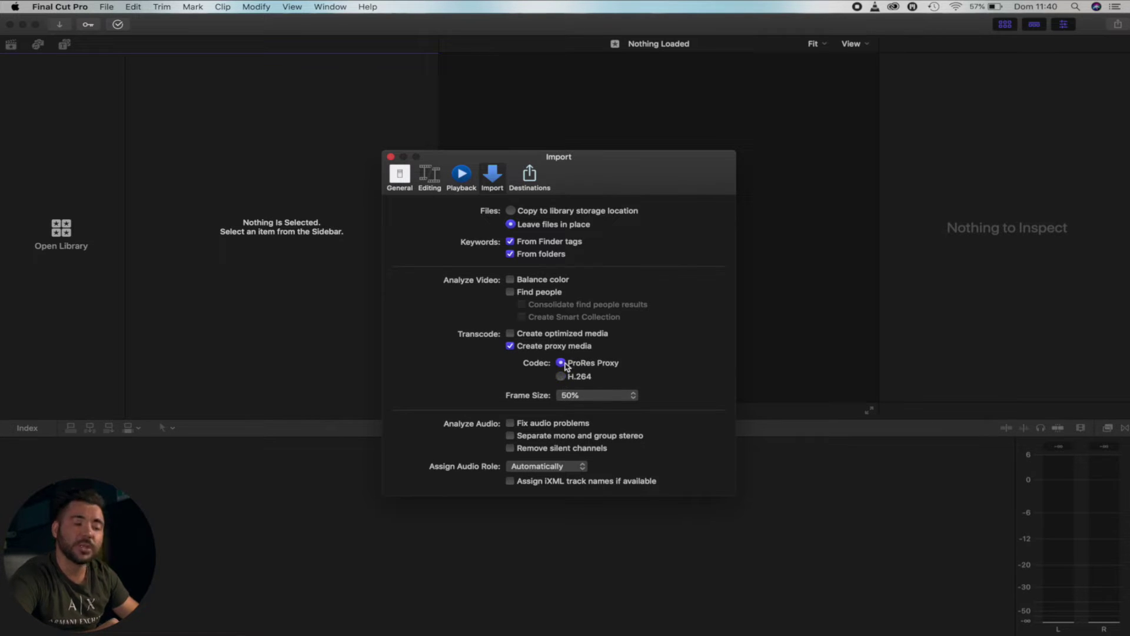
{"action": "left_click", "coordinate": [607, 400]}
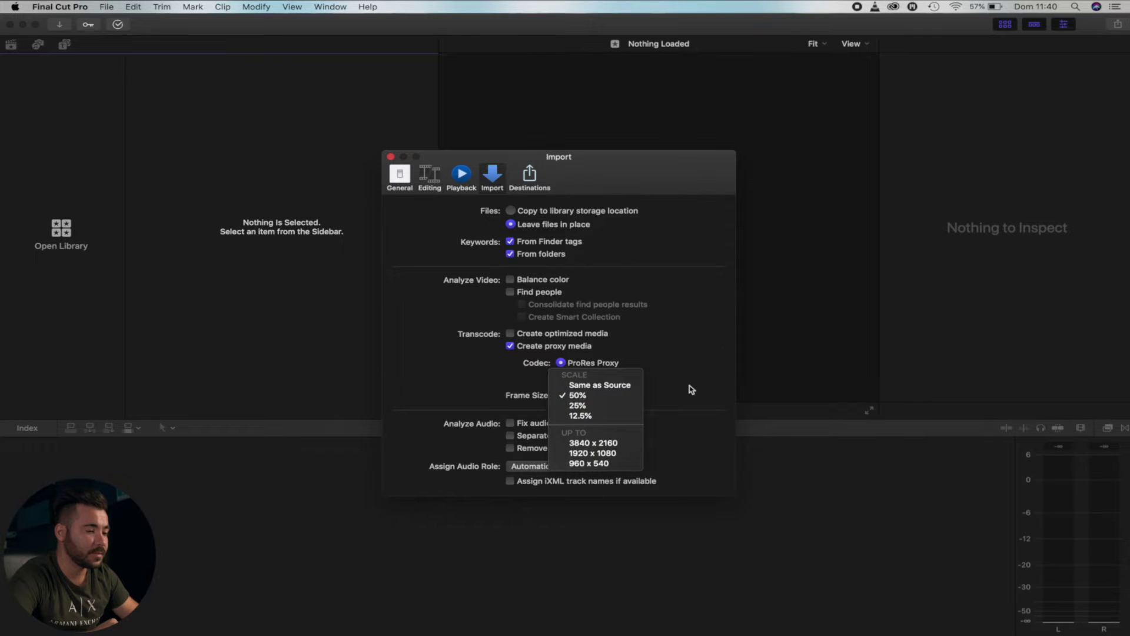
{"action": "key", "text": "cmd+w"}
{"action": "mouse_move", "coordinate": [194, 633]}
{"action": "left_click", "coordinate": [117, 623]}
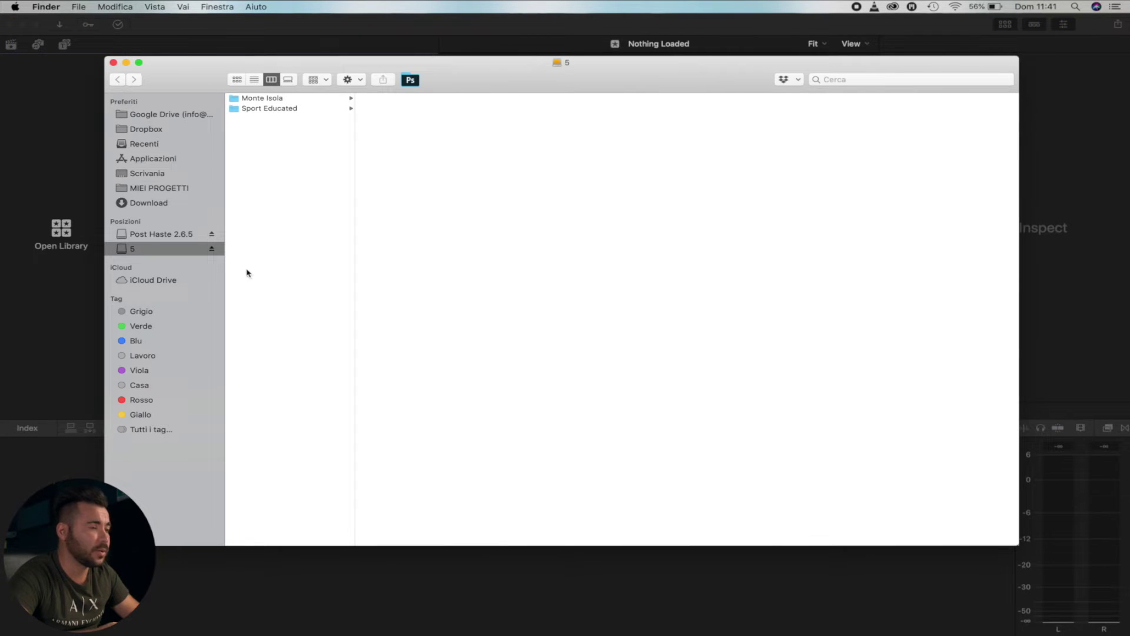
Create a folder named 'Progetto Final Cut' on drive 5
{"action": "right_click", "coordinate": [288, 220]}
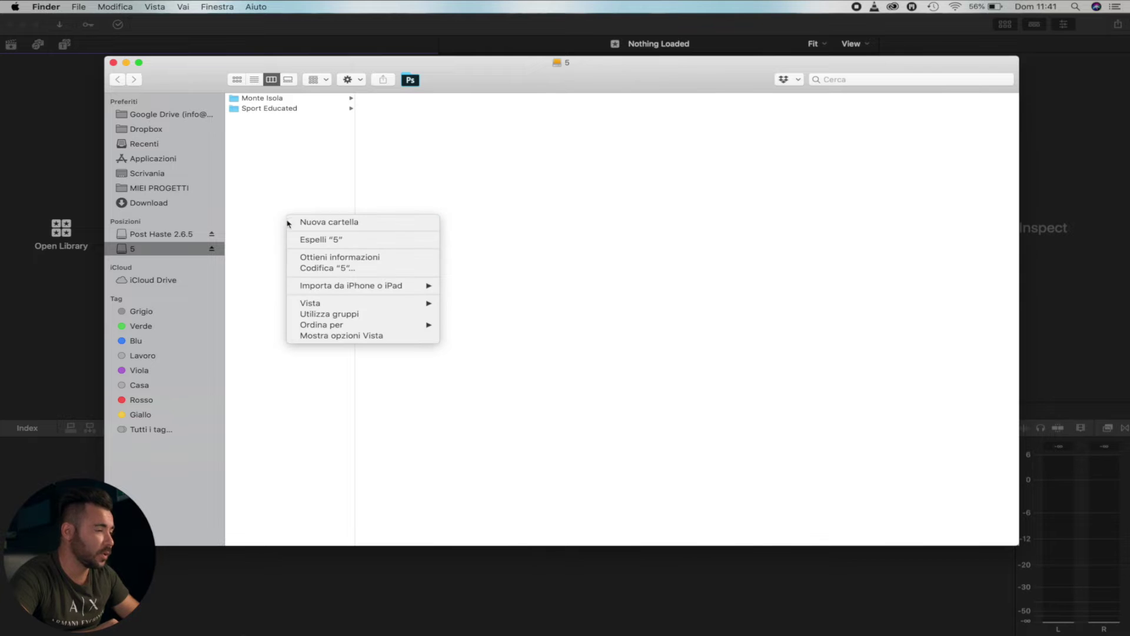
{"action": "left_click", "coordinate": [330, 227]}
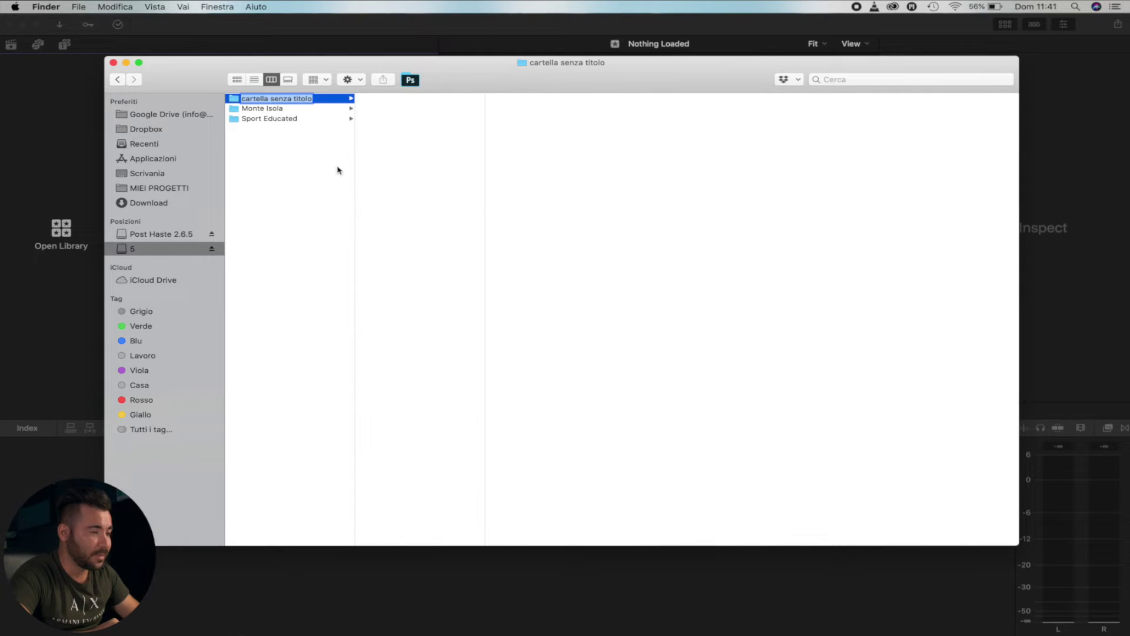
{"action": "type", "text": "Prog"}
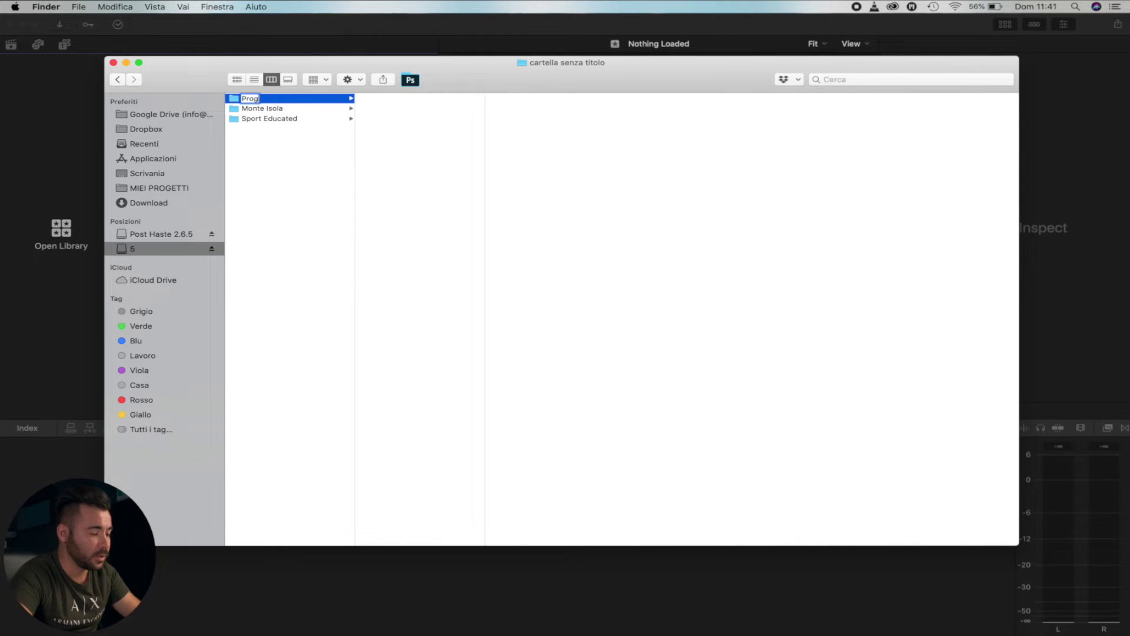
{"action": "type", "text": "etto Final Cut"}
{"action": "key", "text": "Return"}
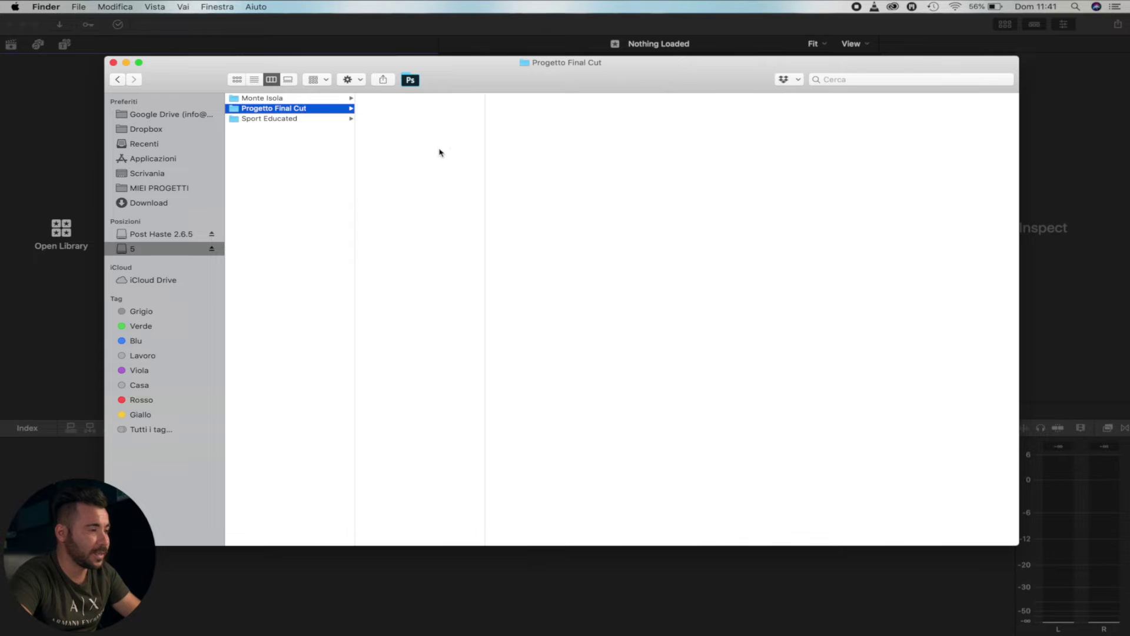
Add a new untitled folder inside Progetto Final Cut
{"action": "right_click", "coordinate": [439, 152]}
{"action": "left_click", "coordinate": [408, 192]}
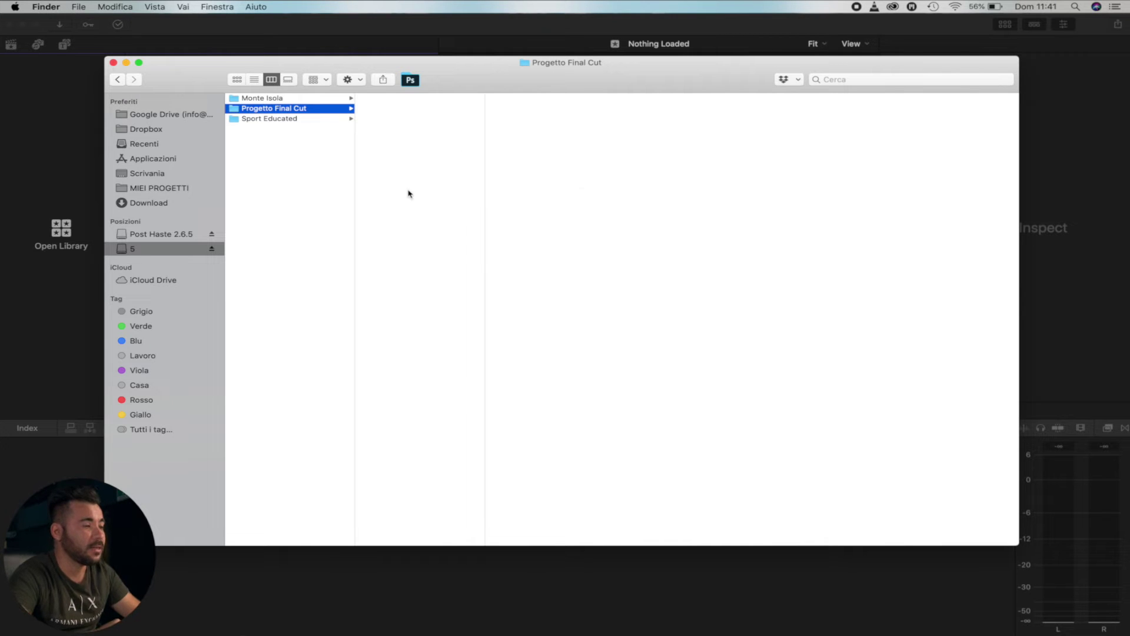
{"action": "right_click", "coordinate": [428, 158]}
{"action": "left_click", "coordinate": [446, 163]}
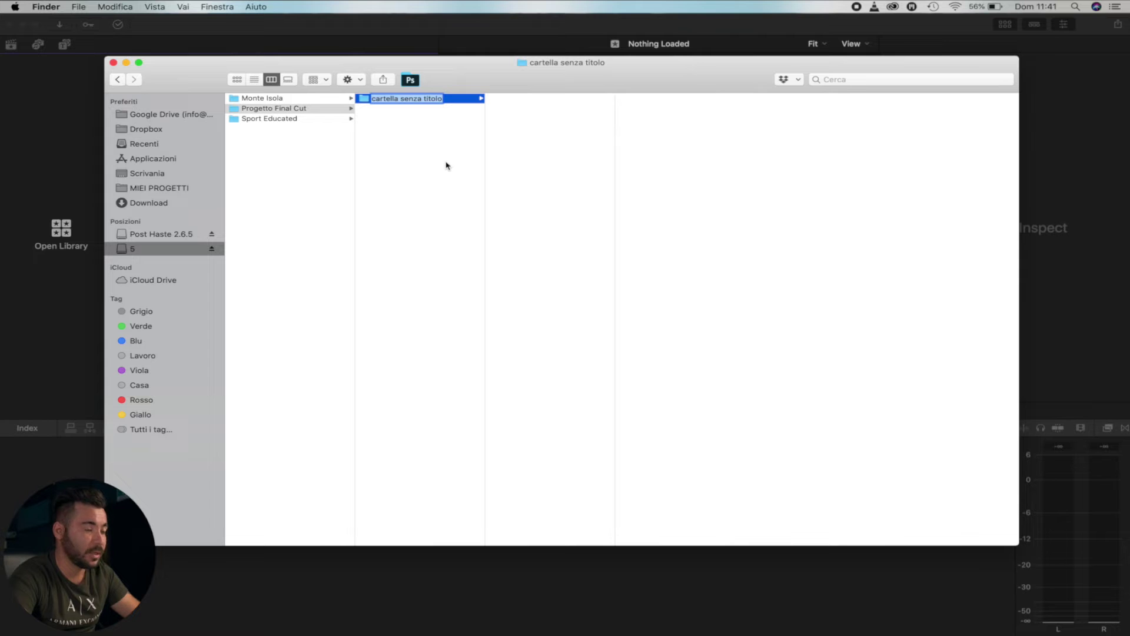
Name the new subfolder 'Progetto' and add a 'Clip' subfolder
{"action": "type", "text": "Proget"}
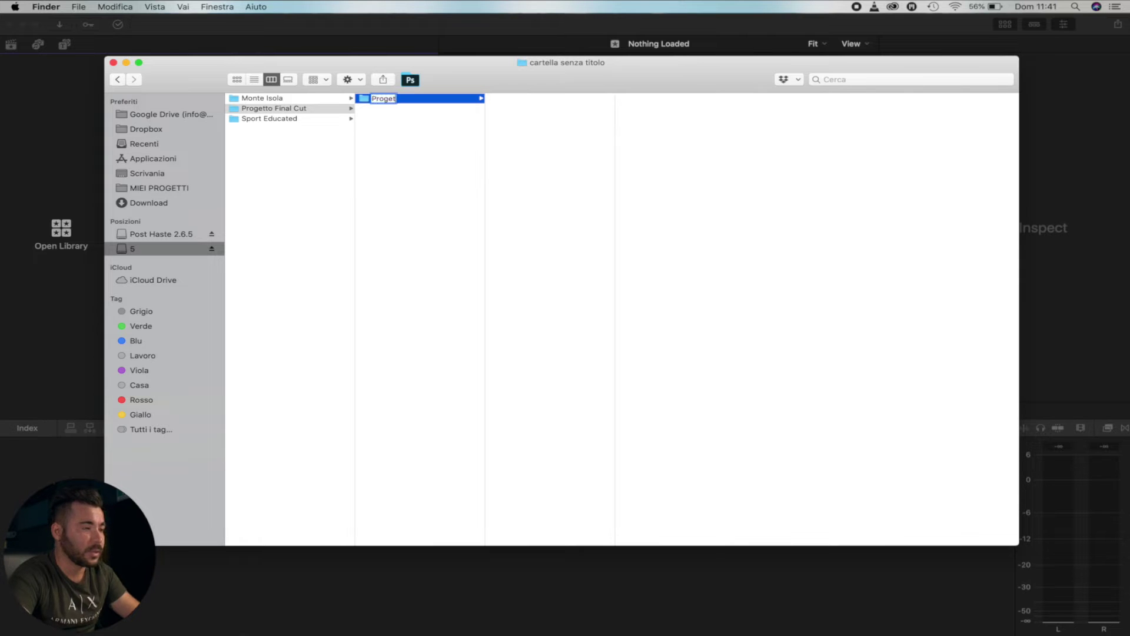
{"action": "type", "text": "to"}
{"action": "key", "text": "Return"}
{"action": "right_click", "coordinate": [429, 125]}
{"action": "right_click", "coordinate": [429, 126]}
{"action": "left_click", "coordinate": [445, 131]}
{"action": "type", "text": "C"}
{"action": "key", "text": "Return"}
Add 'Audio' and 'Grafiche' subfolders to Progetto Final Cut
{"action": "right_click", "coordinate": [441, 158]}
{"action": "left_click", "coordinate": [450, 162]}
{"action": "type", "text": "A"}
{"action": "key", "text": "Return"}
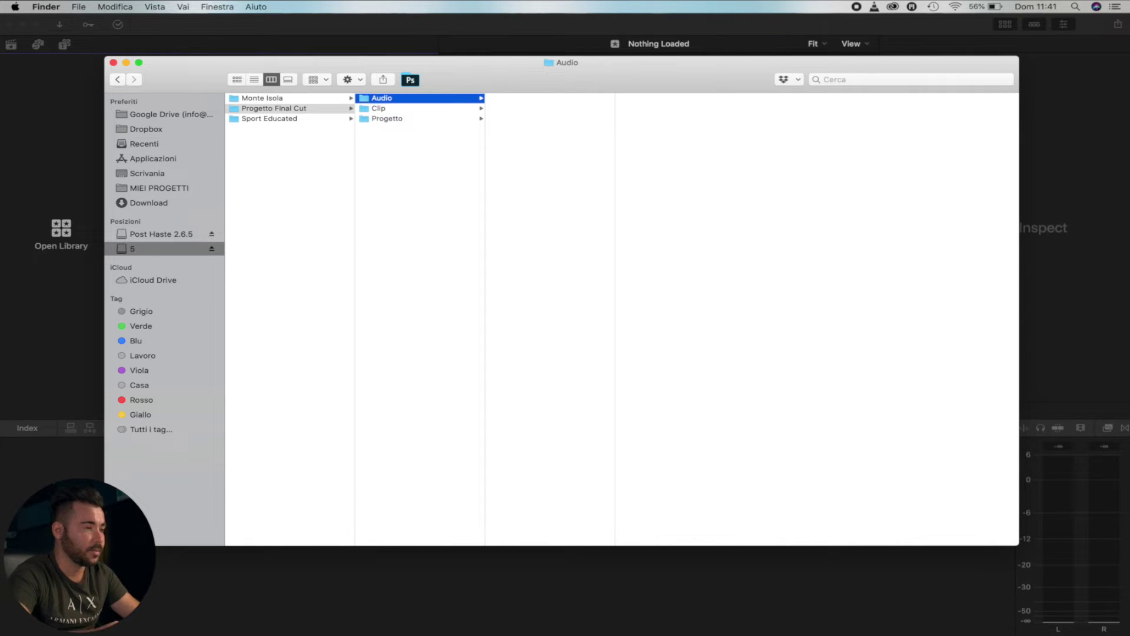
{"action": "right_click", "coordinate": [393, 216]}
{"action": "left_click", "coordinate": [406, 224]}
{"action": "type", "text": "Grafiche"}
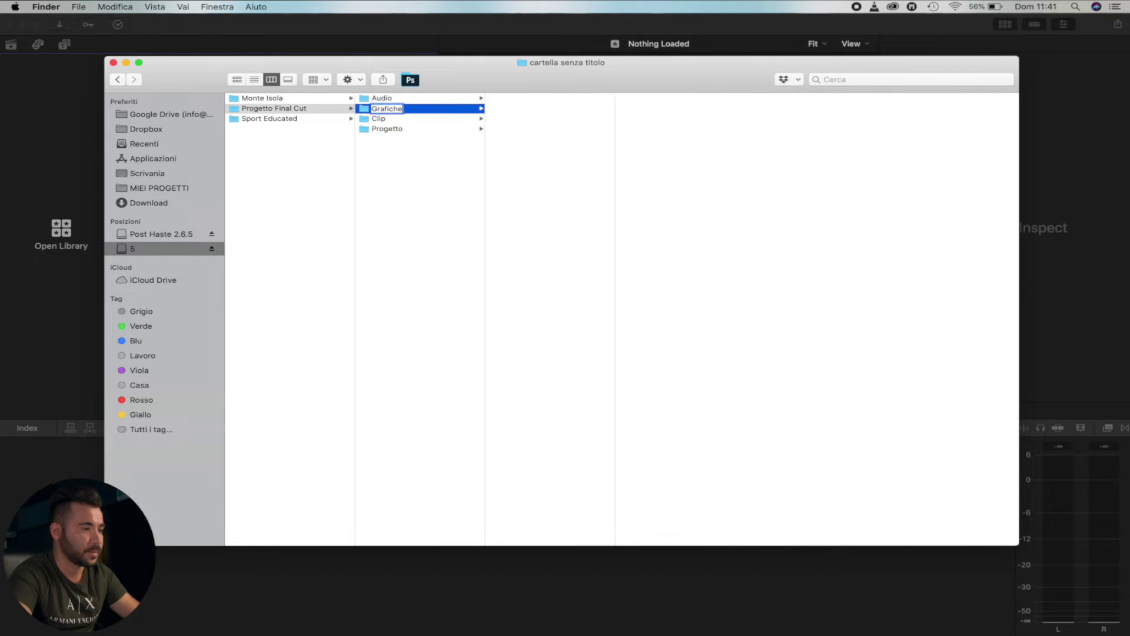
{"action": "key", "text": "Return"}
Add 'Export' and 'DaVinci' subfolders to Progetto Final Cut
{"action": "right_click", "coordinate": [420, 266]}
{"action": "left_click", "coordinate": [441, 274]}
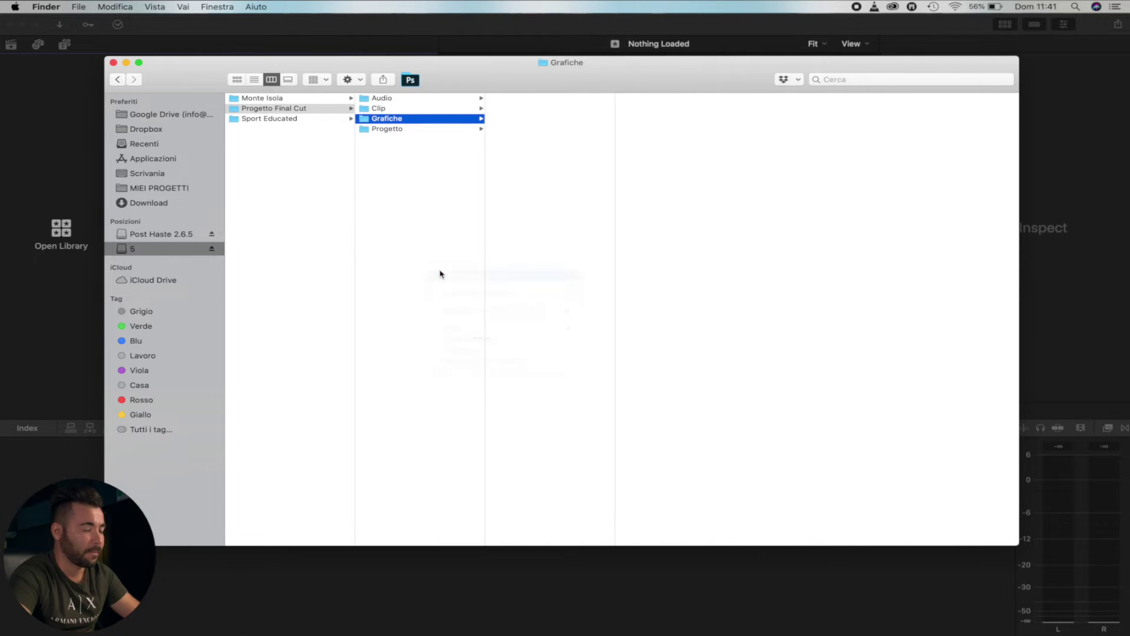
{"action": "type", "text": "E"}
{"action": "key", "text": "Return"}
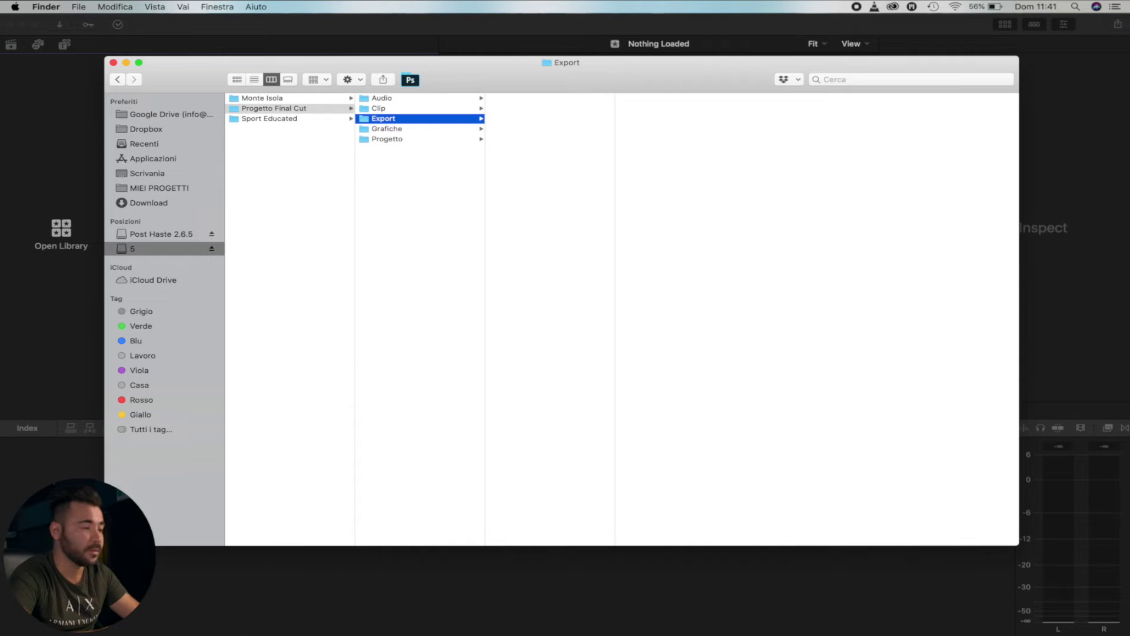
{"action": "right_click", "coordinate": [436, 275]}
{"action": "left_click", "coordinate": [469, 278]}
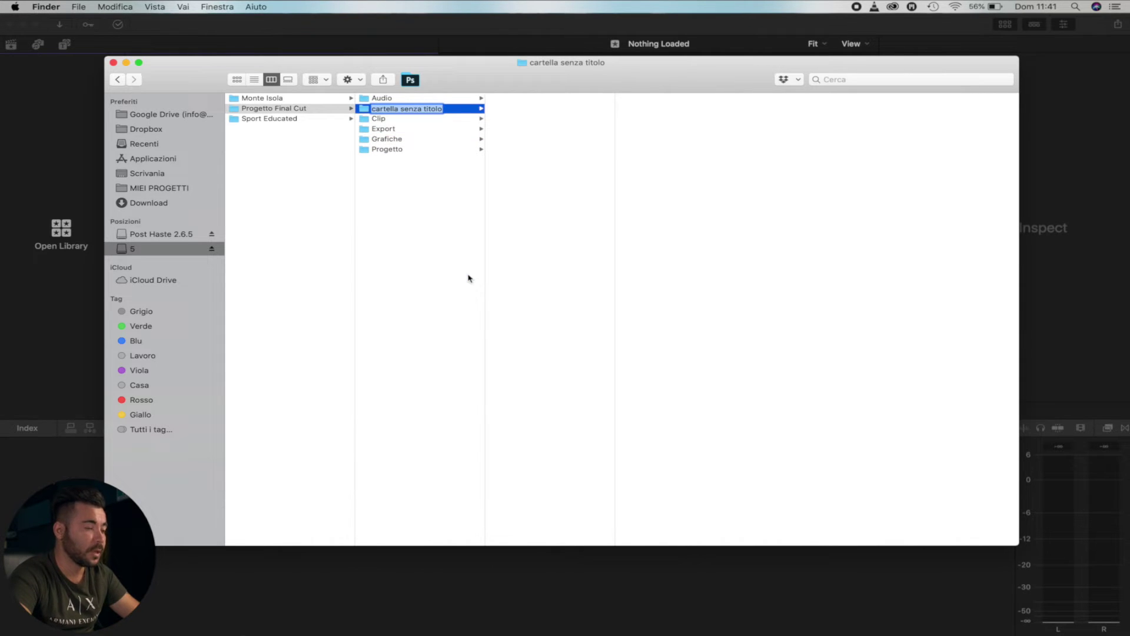
{"action": "type", "text": "DaVinci"}
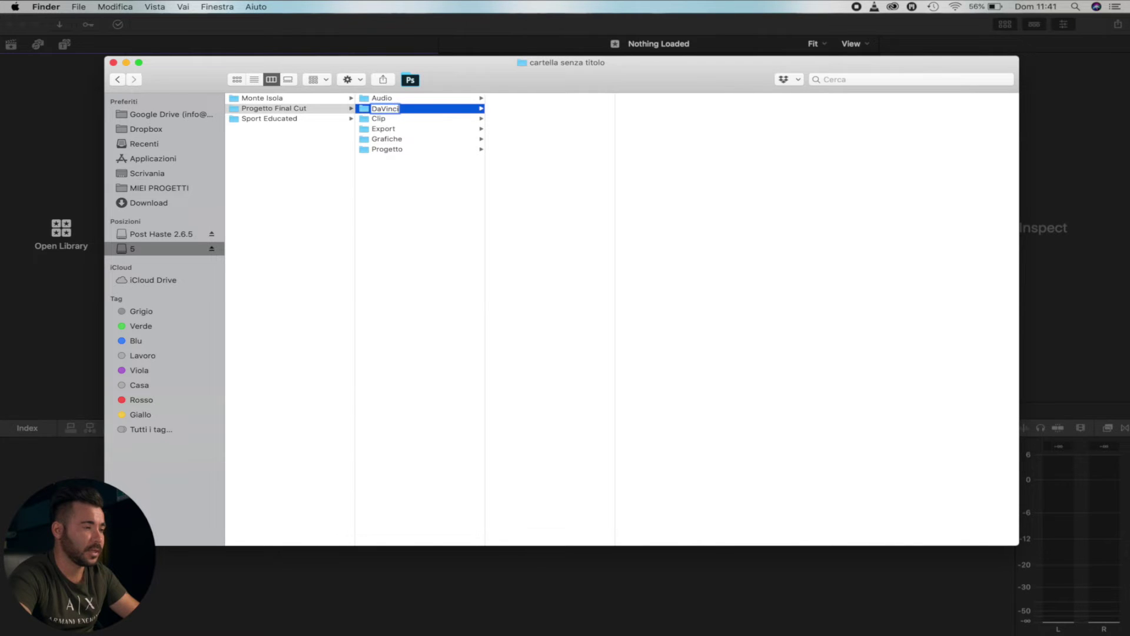
{"action": "key", "text": "Return"}
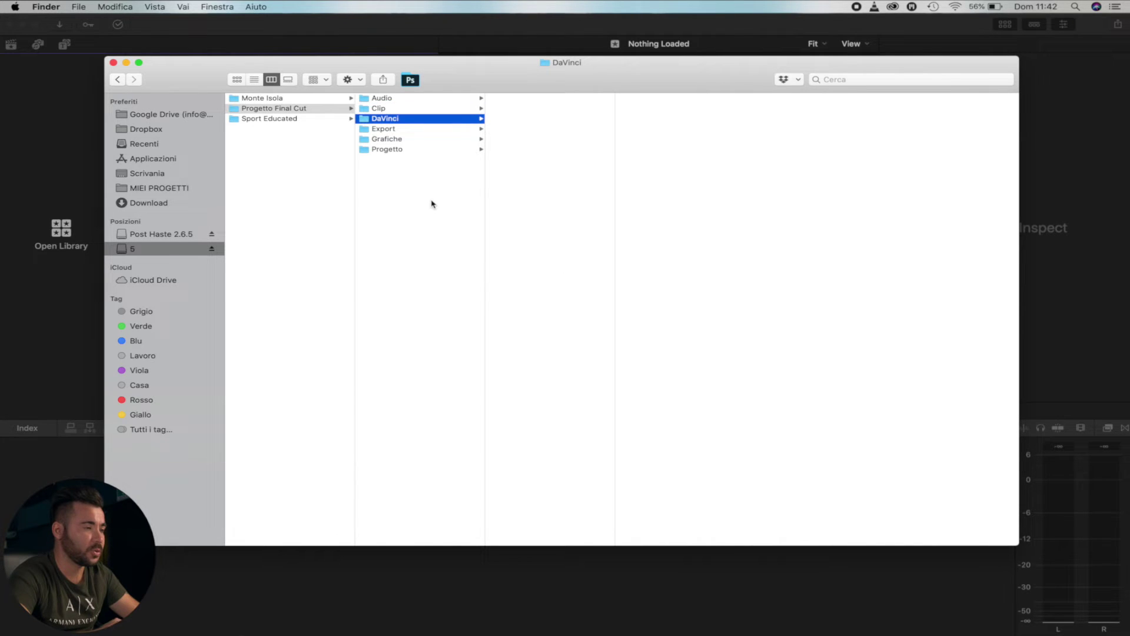
Add an 'Altro' subfolder, then return to the Progetto Final Cut folder
{"action": "right_click", "coordinate": [398, 178]}
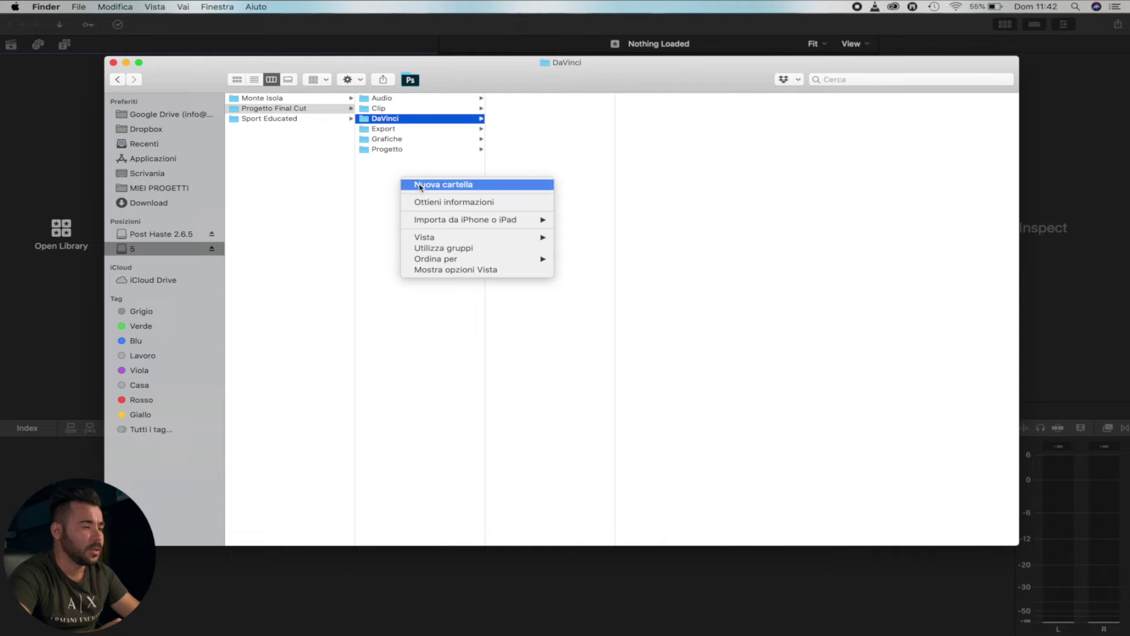
{"action": "left_click", "coordinate": [419, 185]}
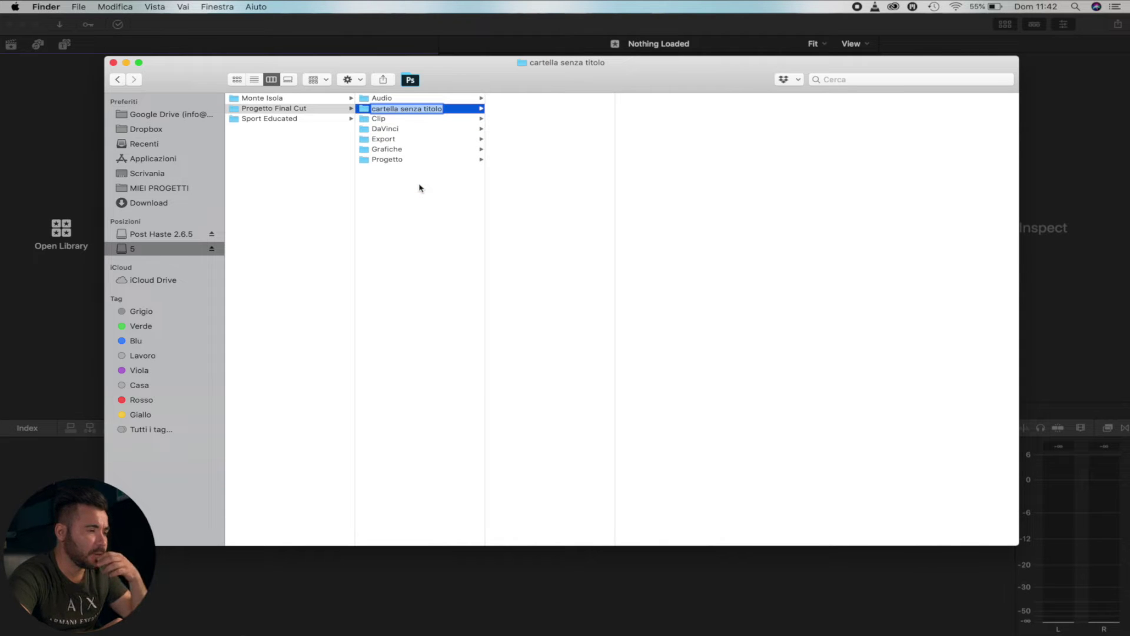
{"action": "type", "text": "Altro"}
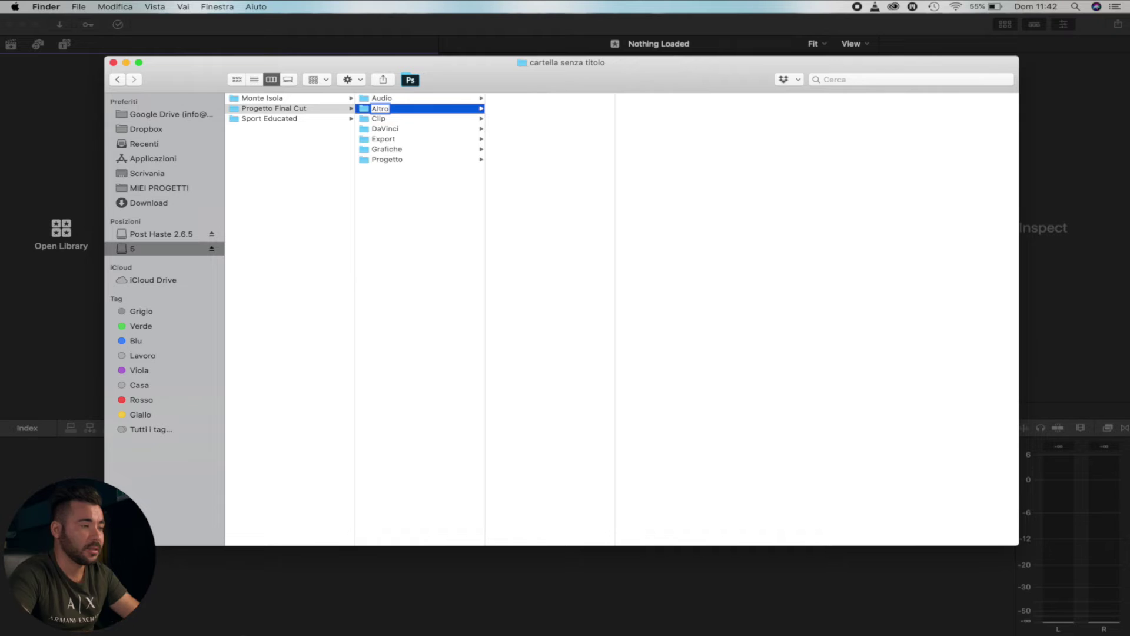
{"action": "key", "text": "Return"}
{"action": "key", "text": "Left"}
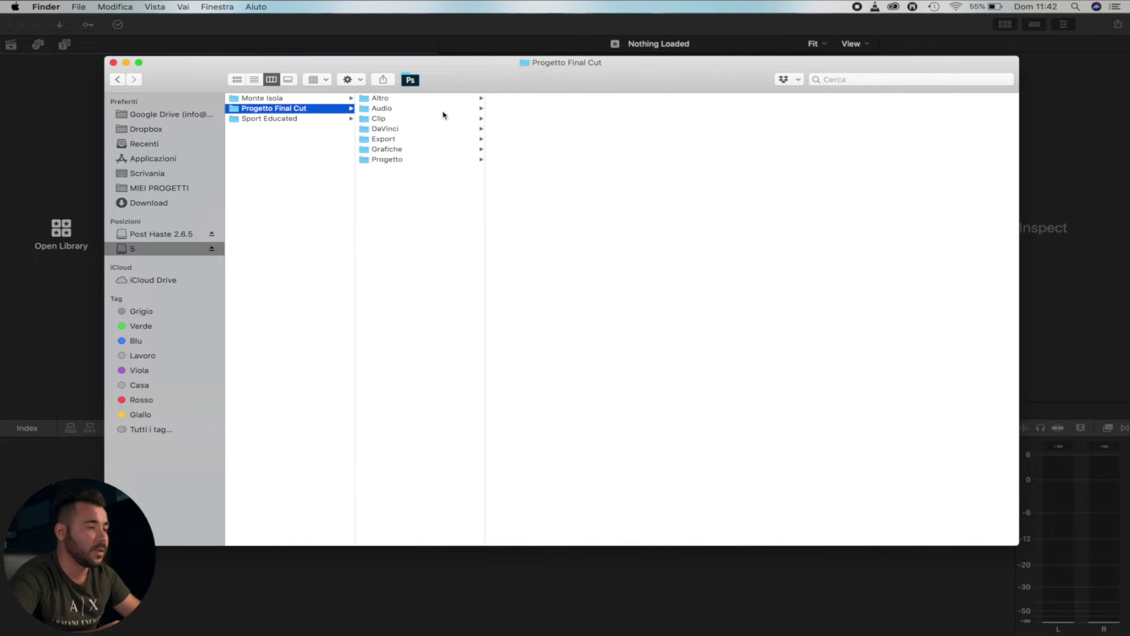
{"action": "key", "text": "Right"}
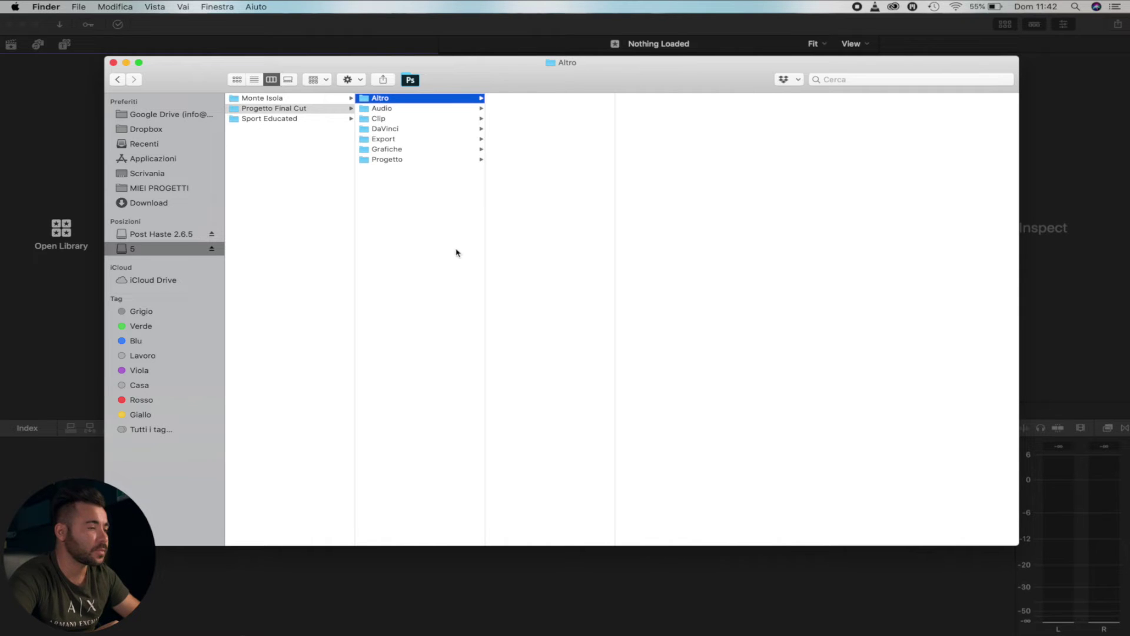
{"action": "key", "text": "Left"}
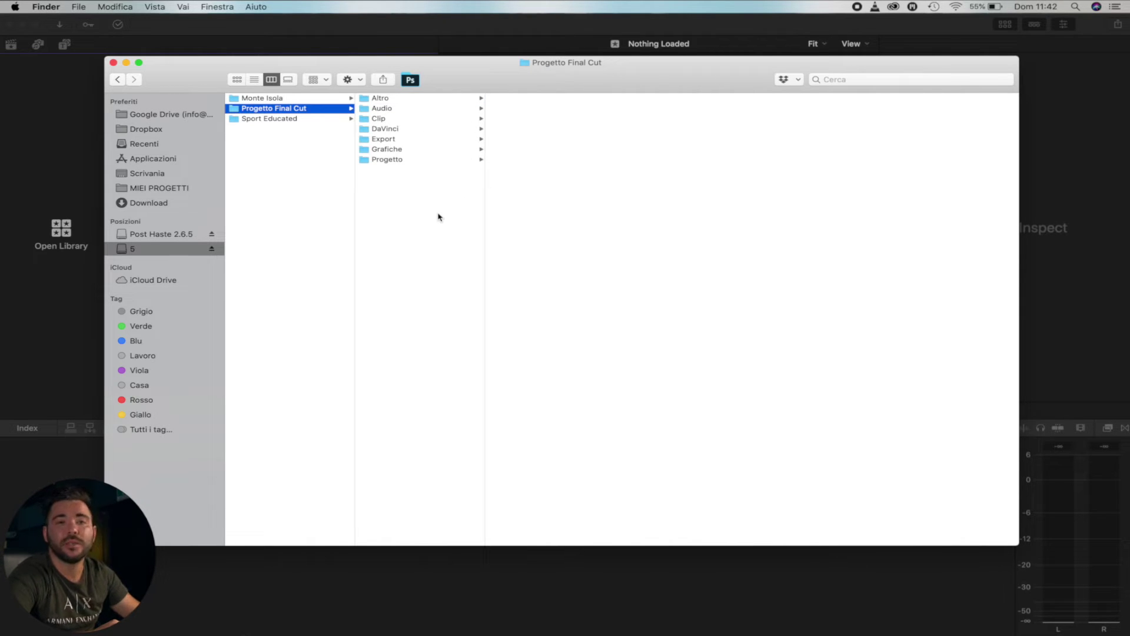
Create a 'GH5' subfolder inside the Clip folder
{"action": "left_click", "coordinate": [445, 121]}
{"action": "right_click", "coordinate": [564, 164]}
{"action": "left_click", "coordinate": [585, 170]}
{"action": "type", "text": "gh5"}
{"action": "key", "text": "Return"}
Add 'A6400' and 'MAVIC 2' subfolders to the Clip folder
{"action": "right_click", "coordinate": [566, 157]}
{"action": "left_click", "coordinate": [580, 162]}
{"action": "type", "text": "A"}
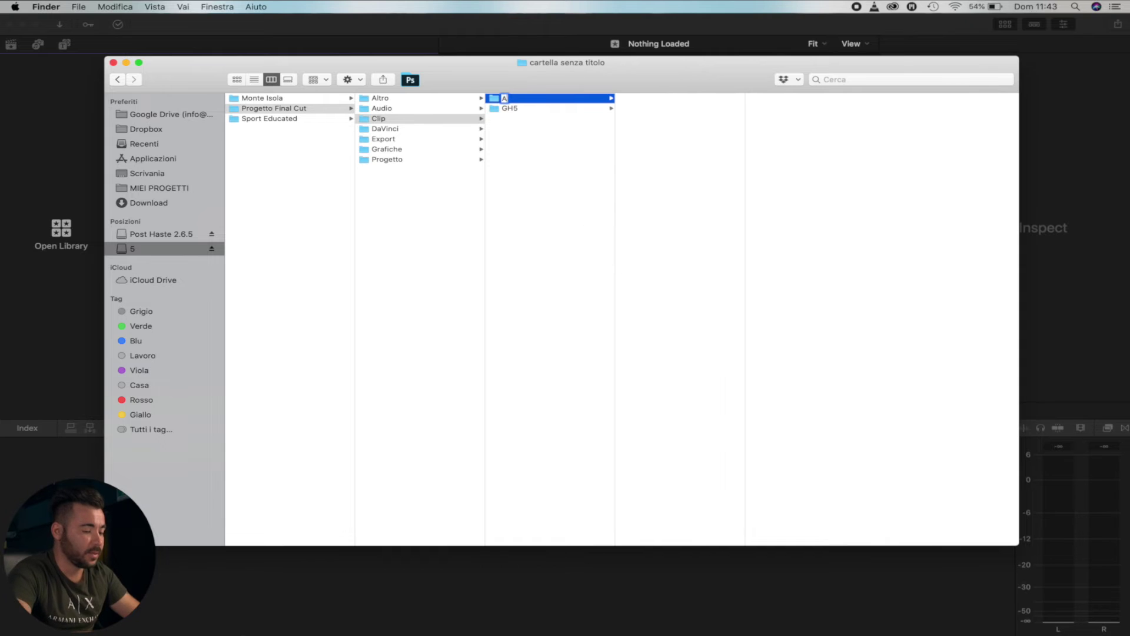
{"action": "key", "text": "Return"}
{"action": "left_click", "coordinate": [586, 214]}
{"action": "right_click", "coordinate": [584, 217]}
{"action": "left_click", "coordinate": [587, 217]}
{"action": "type", "text": "MAVIC"}
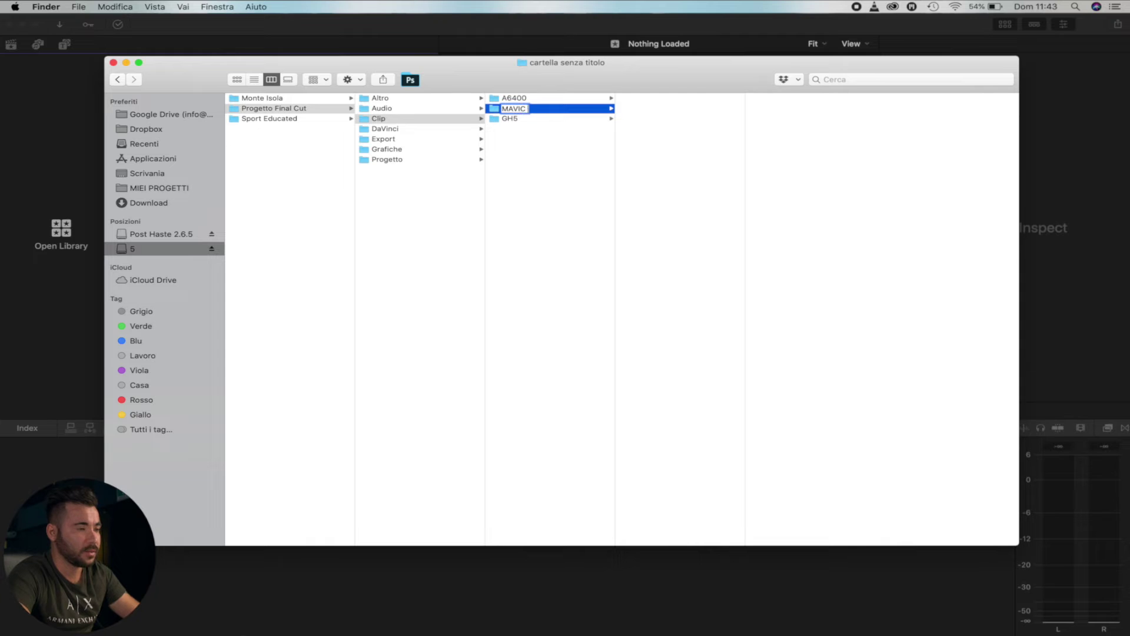
{"action": "type", "text": " 2"}
{"action": "key", "text": "Return"}
{"action": "left_click", "coordinate": [583, 202]}
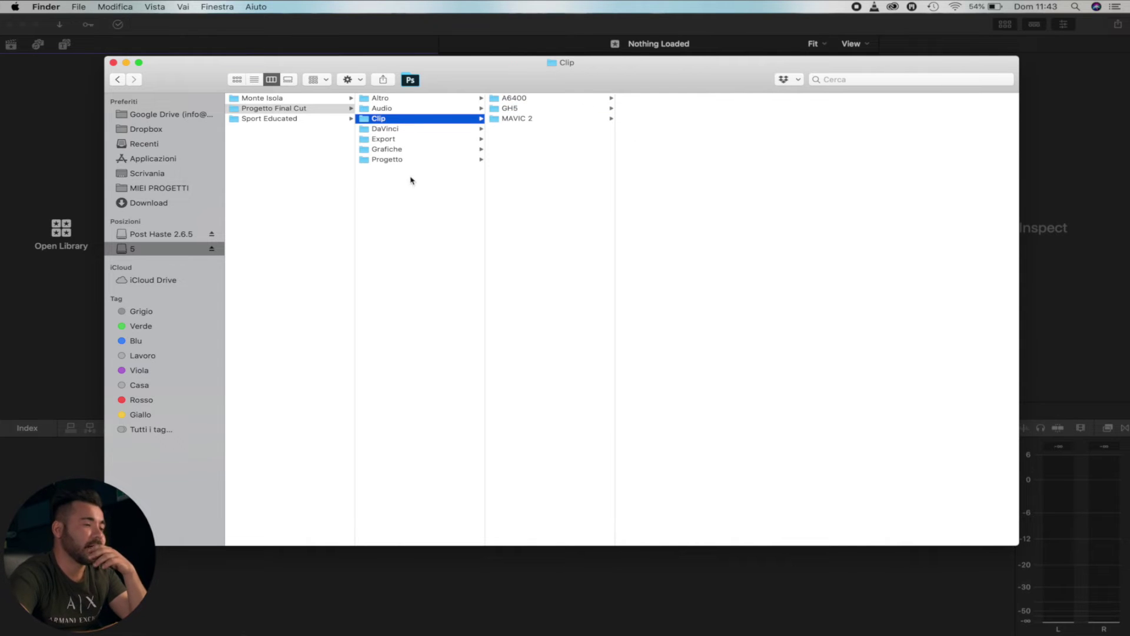
Select and copy clips C0006–C0009 from Monte Isola's Clips/A6400 folder
{"action": "left_click", "coordinate": [294, 98]}
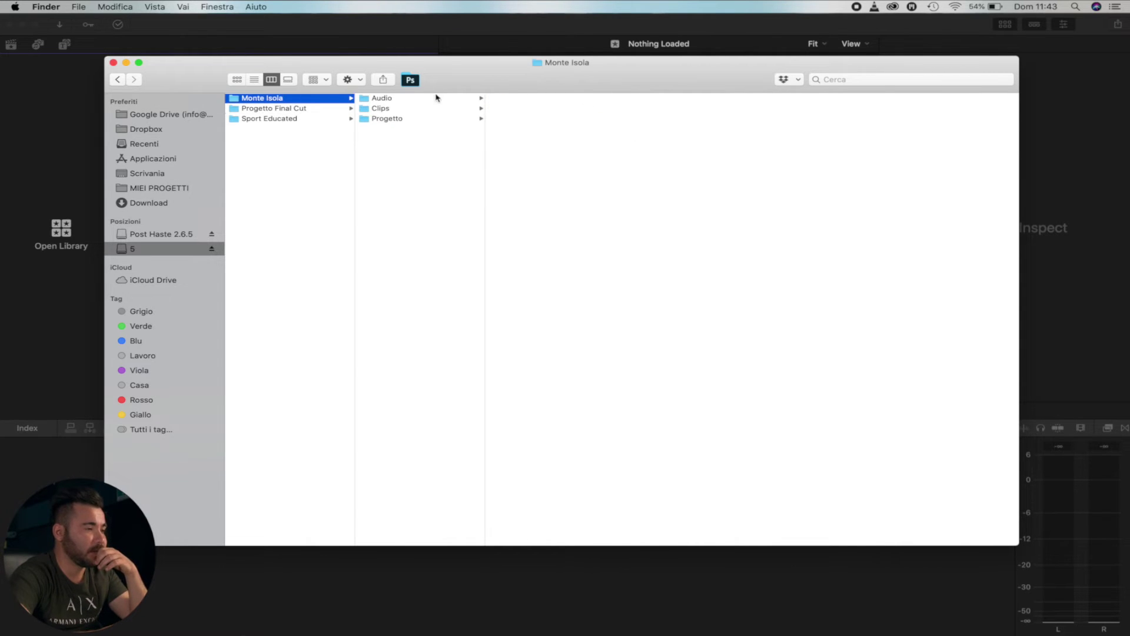
{"action": "left_click", "coordinate": [429, 111]}
{"action": "left_click", "coordinate": [555, 99]}
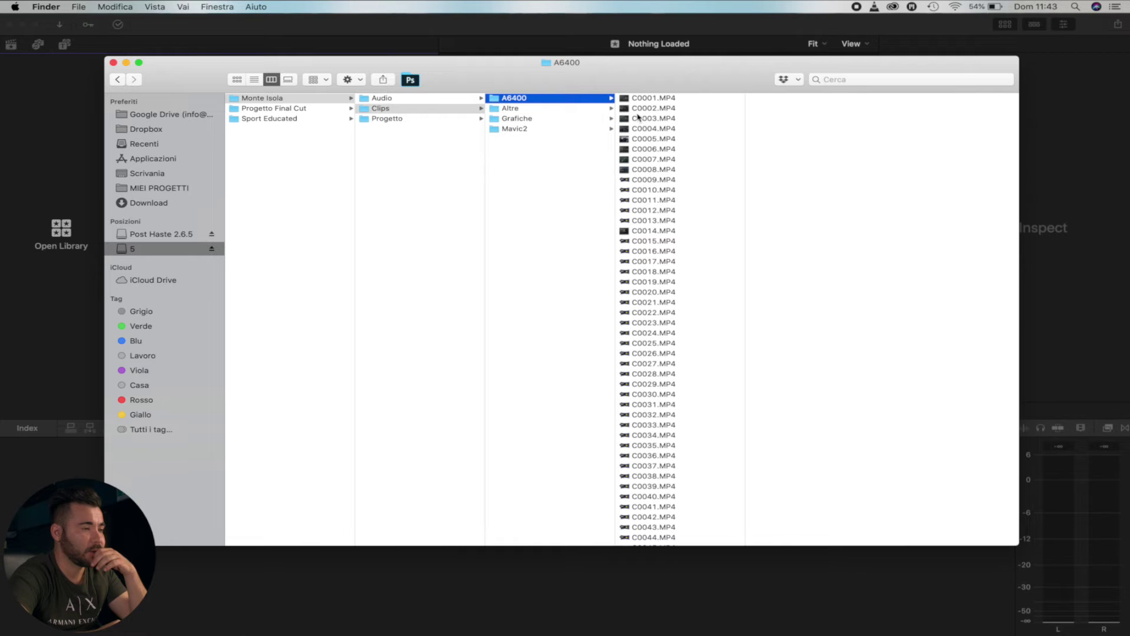
{"action": "left_click", "coordinate": [677, 179], "text": "super"}
{"action": "left_click", "coordinate": [674, 169], "text": "super"}
{"action": "left_click", "coordinate": [674, 161], "text": "super"}
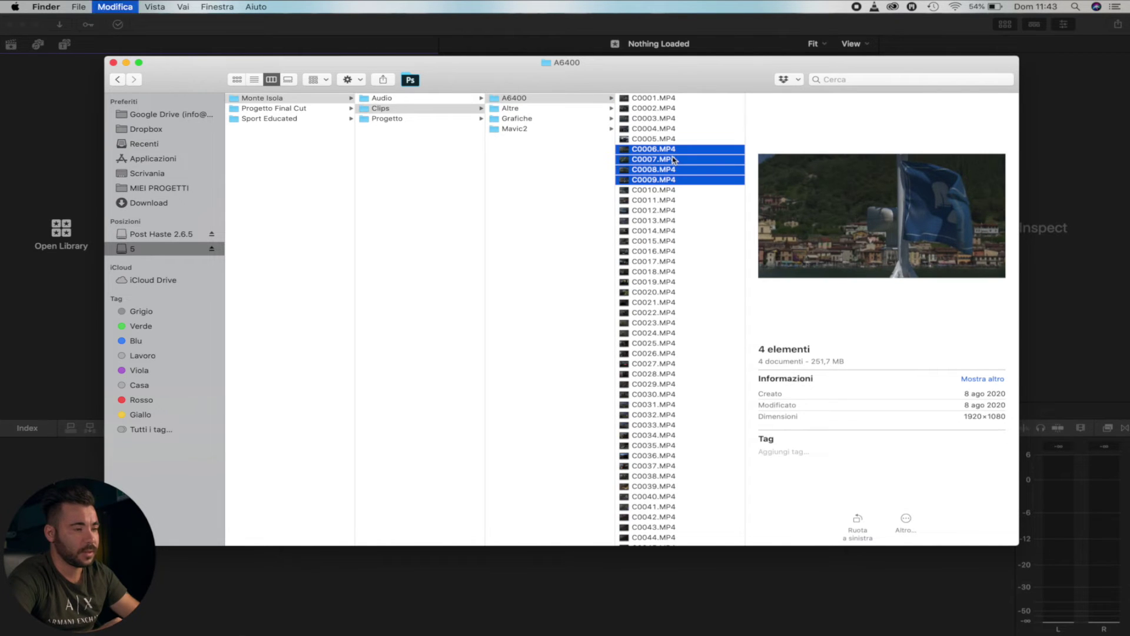
{"action": "left_click", "coordinate": [298, 119]}
Paste the four clips into Progetto Final Cut's Clip/A6400 folder and return to Final Cut Pro
{"action": "left_click", "coordinate": [296, 109]}
{"action": "left_click", "coordinate": [446, 119]}
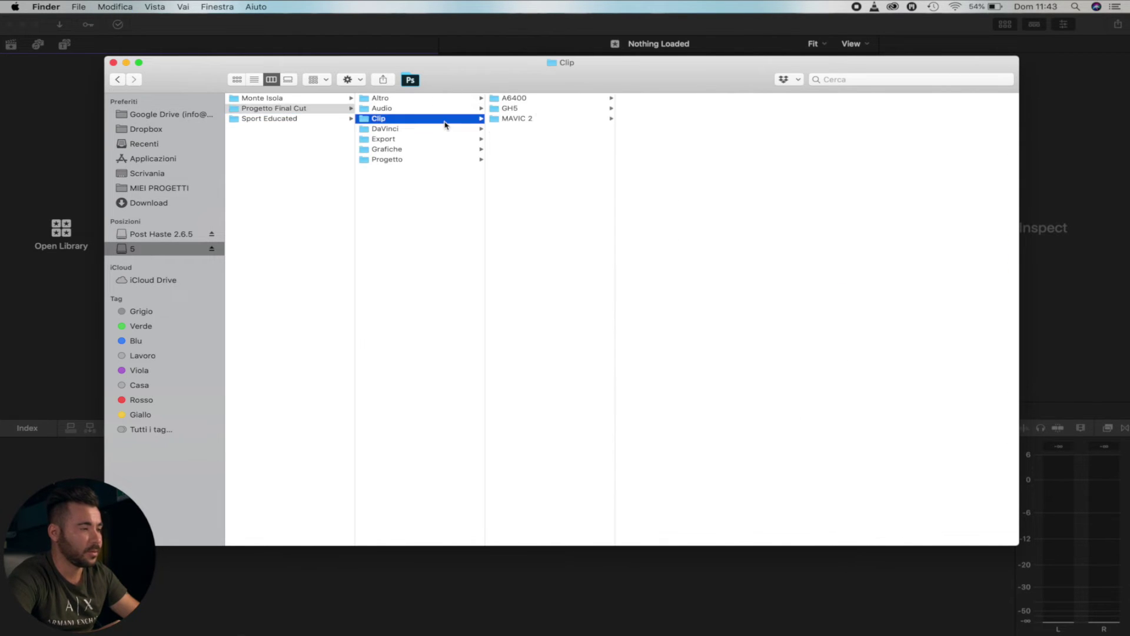
{"action": "left_click", "coordinate": [551, 101]}
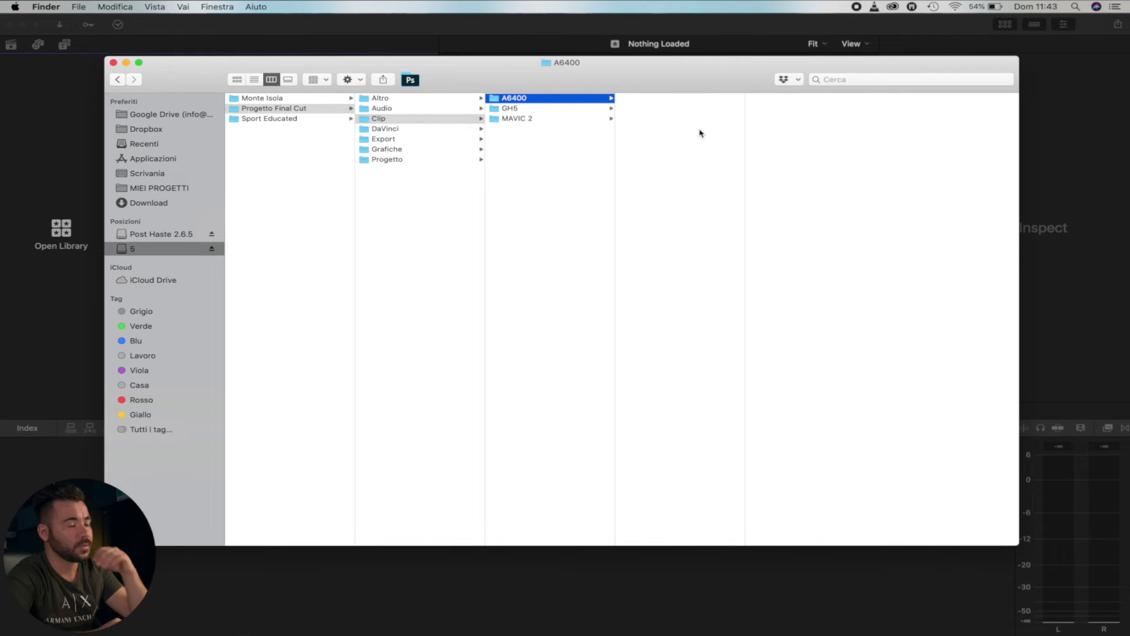
{"action": "key", "text": "super+v"}
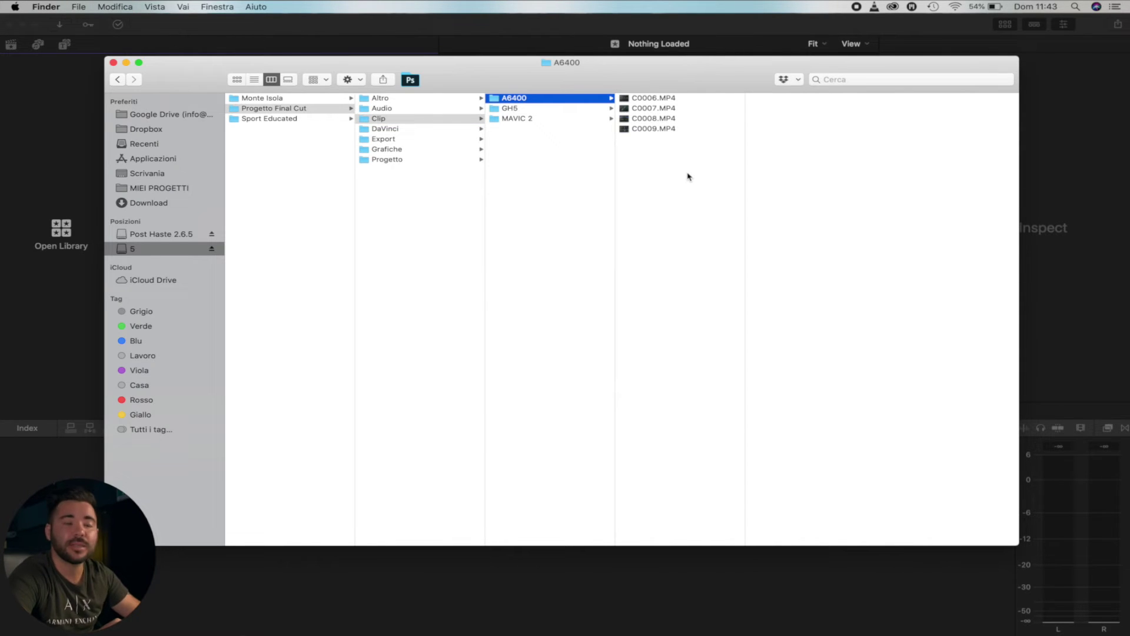
{"action": "left_click", "coordinate": [464, 228]}
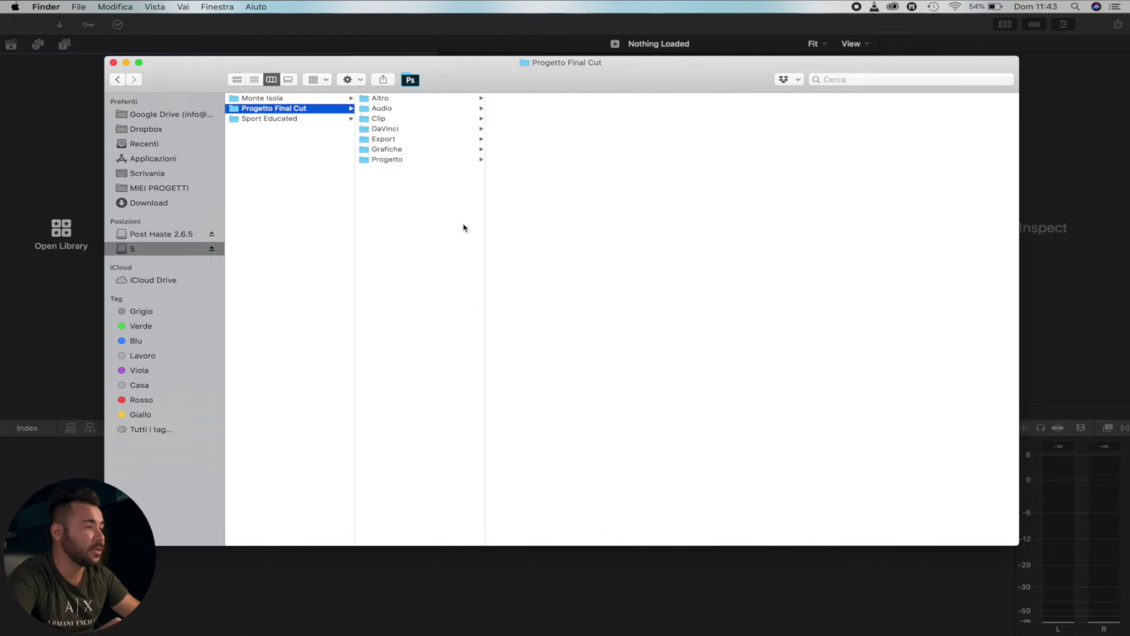
{"action": "key", "text": "super+Tab"}
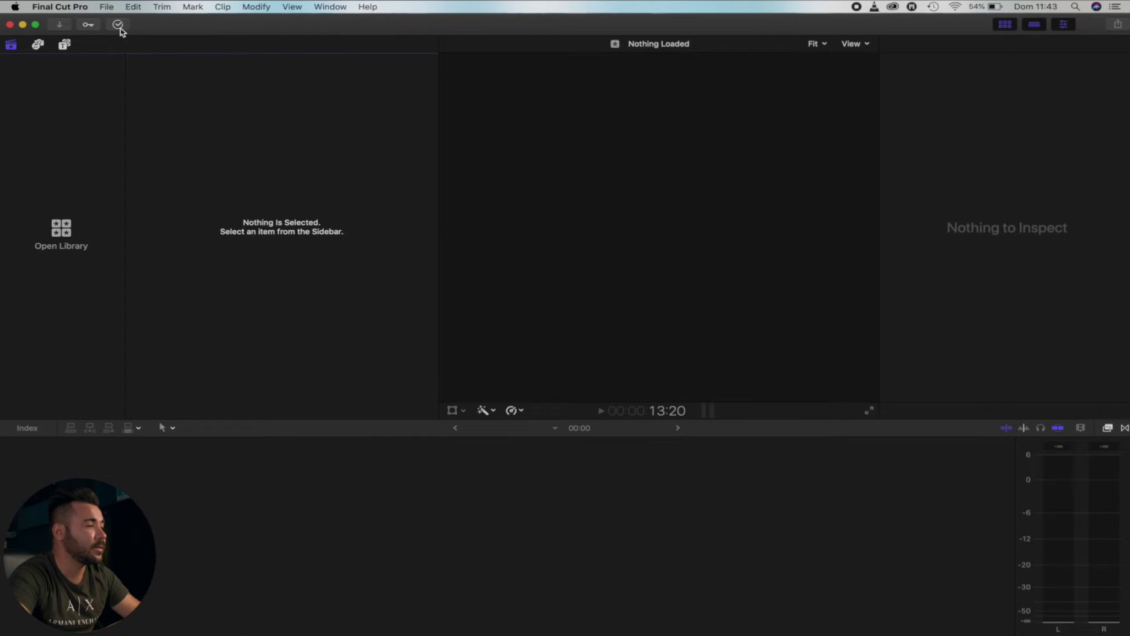
Create a library named 'Progetto Final Cut' saved in Progetto Final Cut/Progetto
{"action": "left_click", "coordinate": [105, 6]}
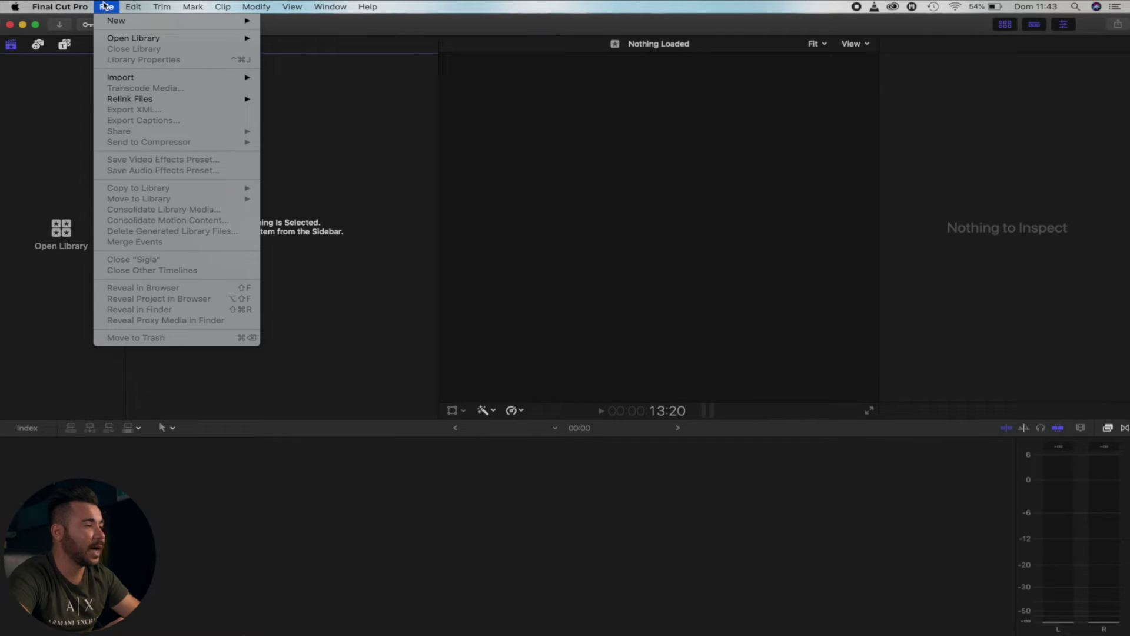
{"action": "mouse_move", "coordinate": [125, 22]}
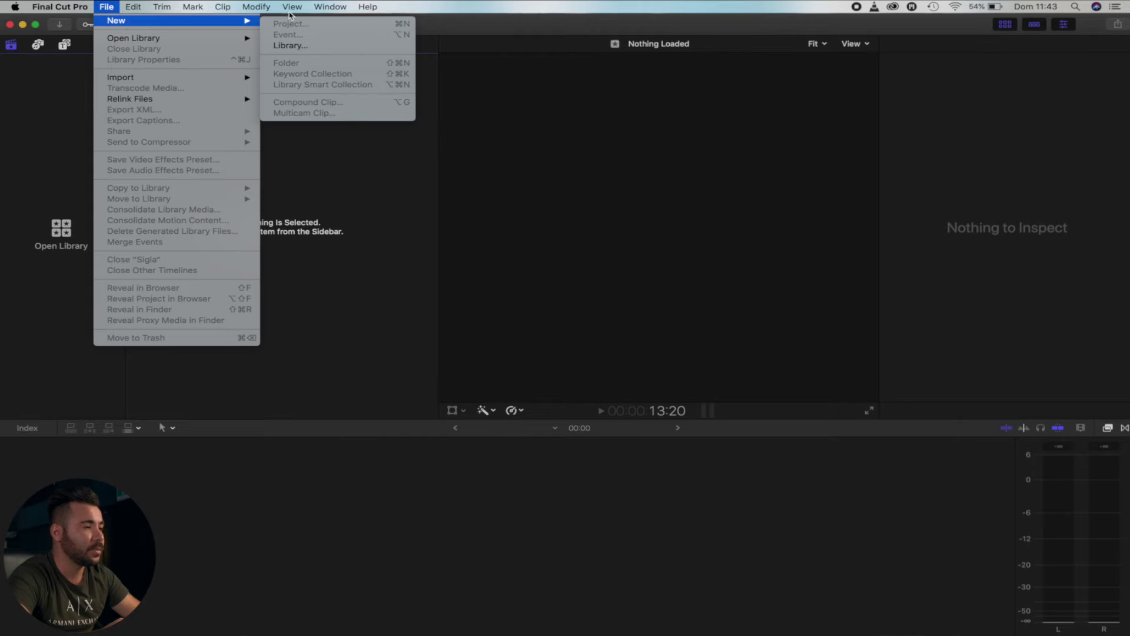
{"action": "left_click", "coordinate": [328, 48]}
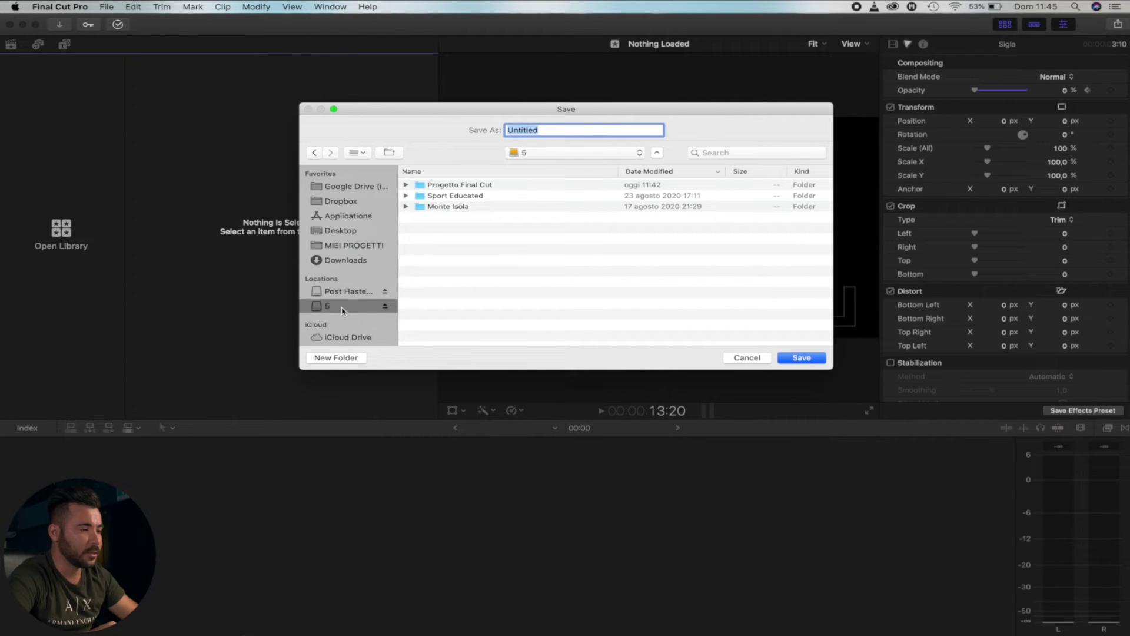
{"action": "double_click", "coordinate": [448, 185]}
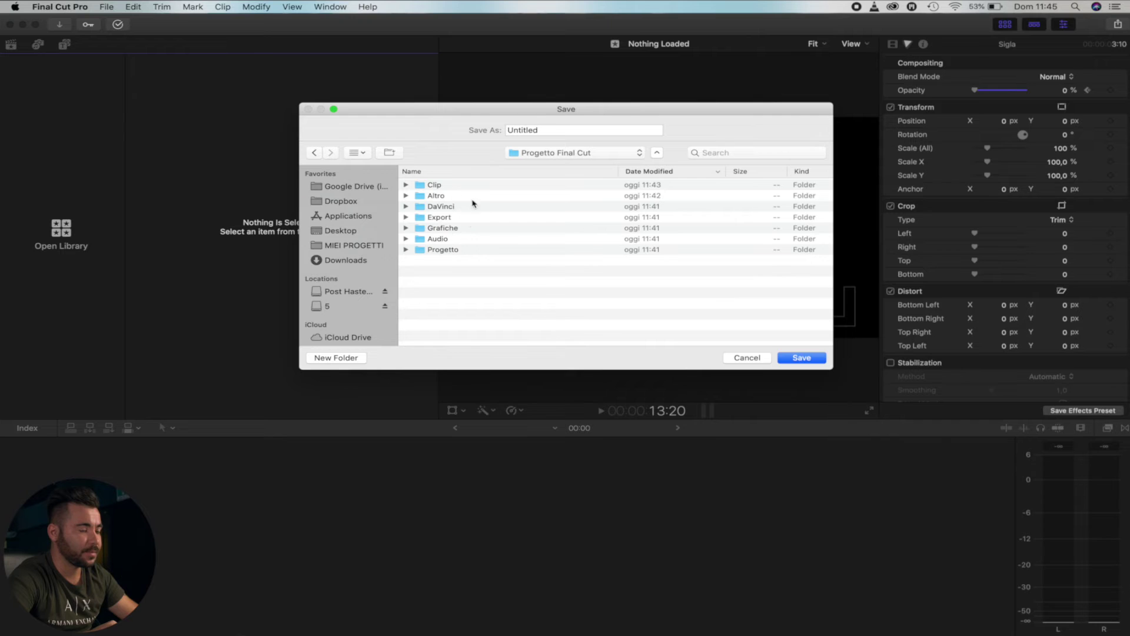
{"action": "double_click", "coordinate": [458, 250]}
{"action": "double_click", "coordinate": [552, 130]}
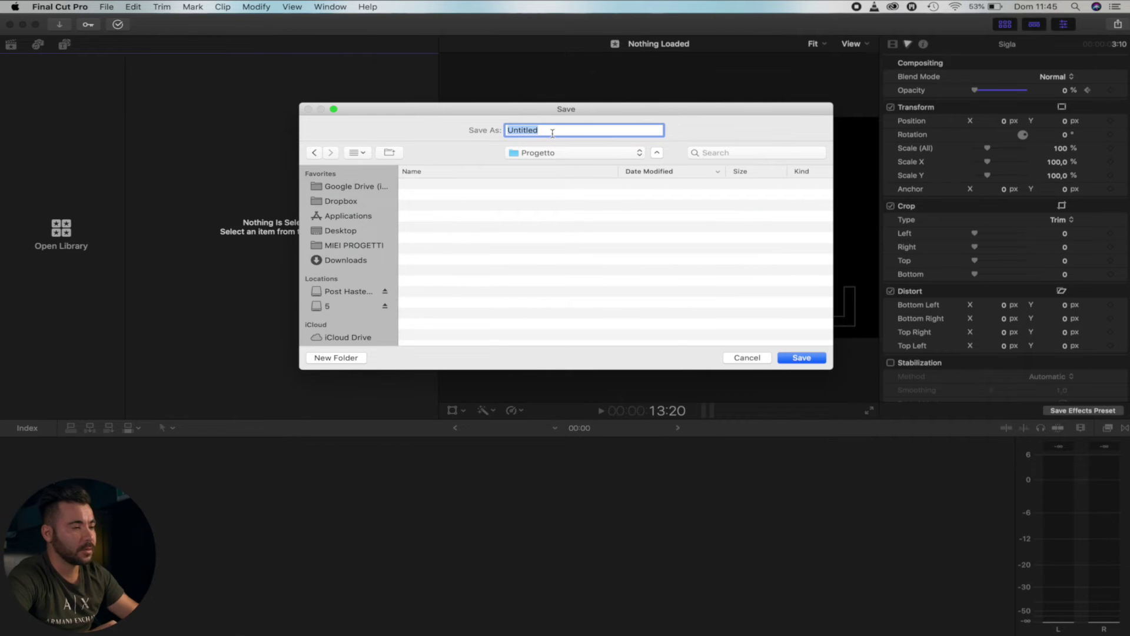
{"action": "type", "text": "pR"}
{"action": "key", "text": "BackSpace"}
{"action": "key", "text": "BackSpace"}
{"action": "key", "text": "BackSpace"}
{"action": "type", "text": "Progetto"}
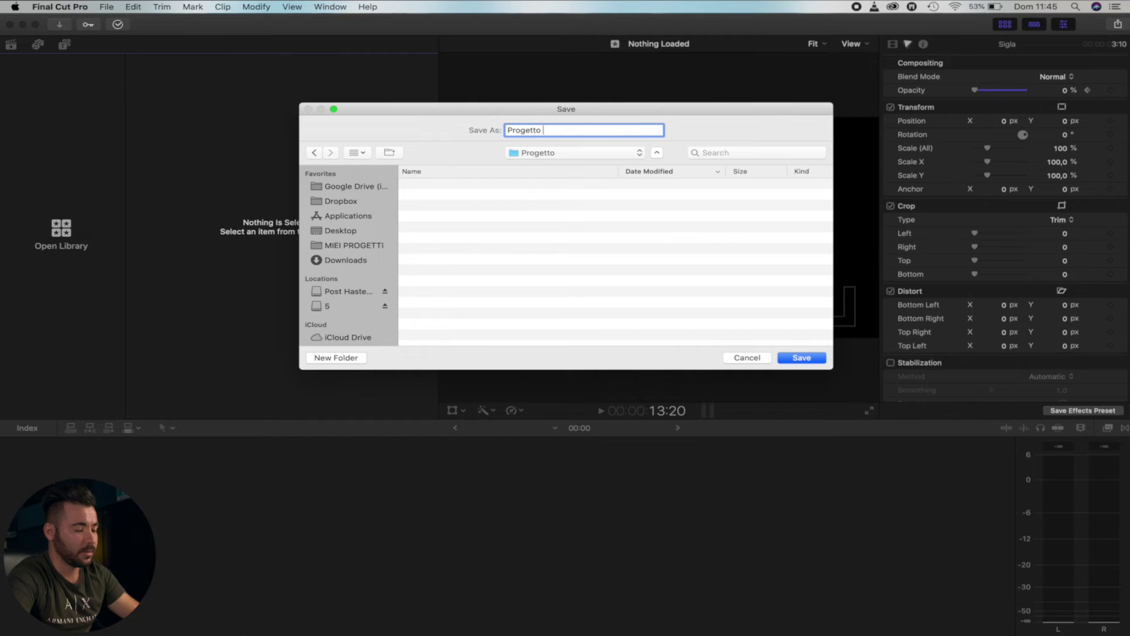
{"action": "key", "text": "Return"}
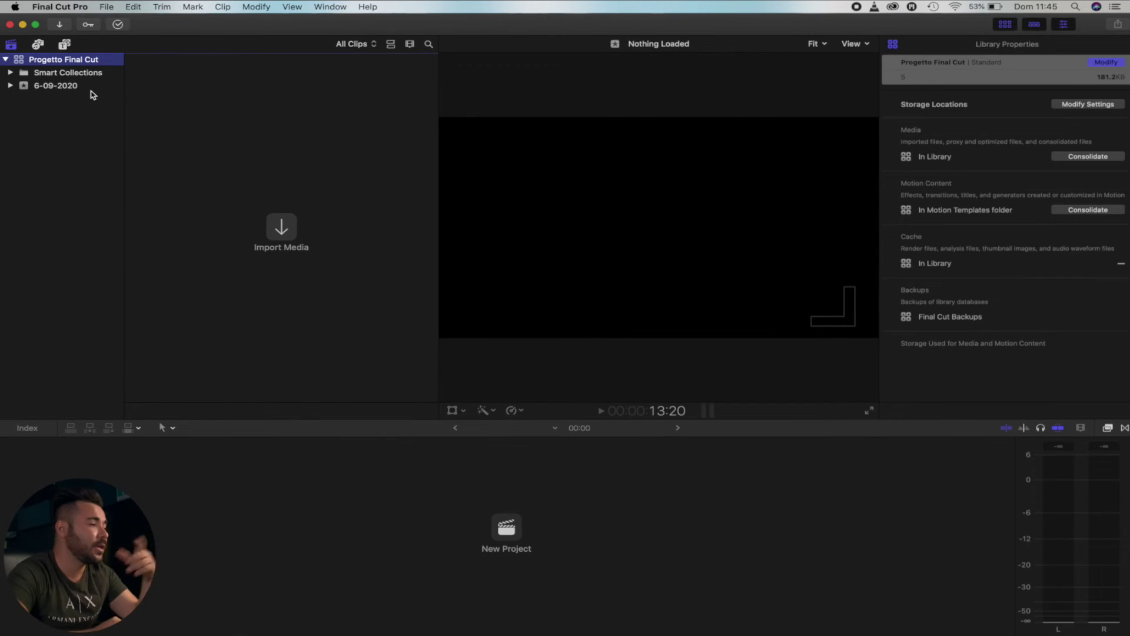
Rename the event 6-09-2020 in the Libraries sidebar to 'Episodio 1'
{"action": "left_click", "coordinate": [93, 89]}
{"action": "left_click", "coordinate": [98, 89]}
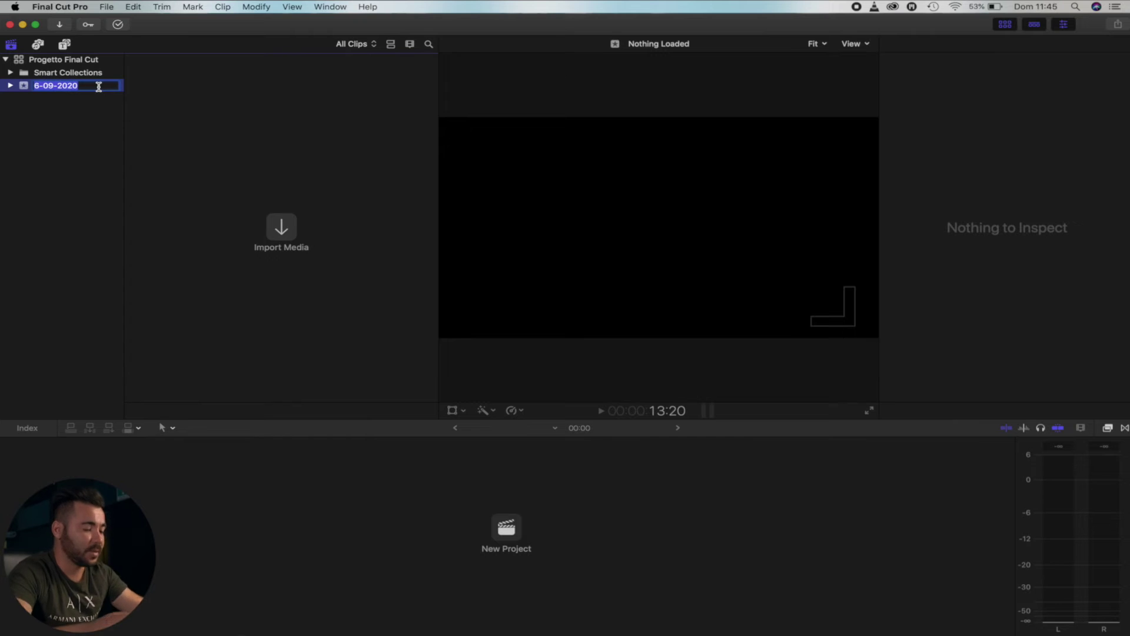
{"action": "type", "text": "e"}
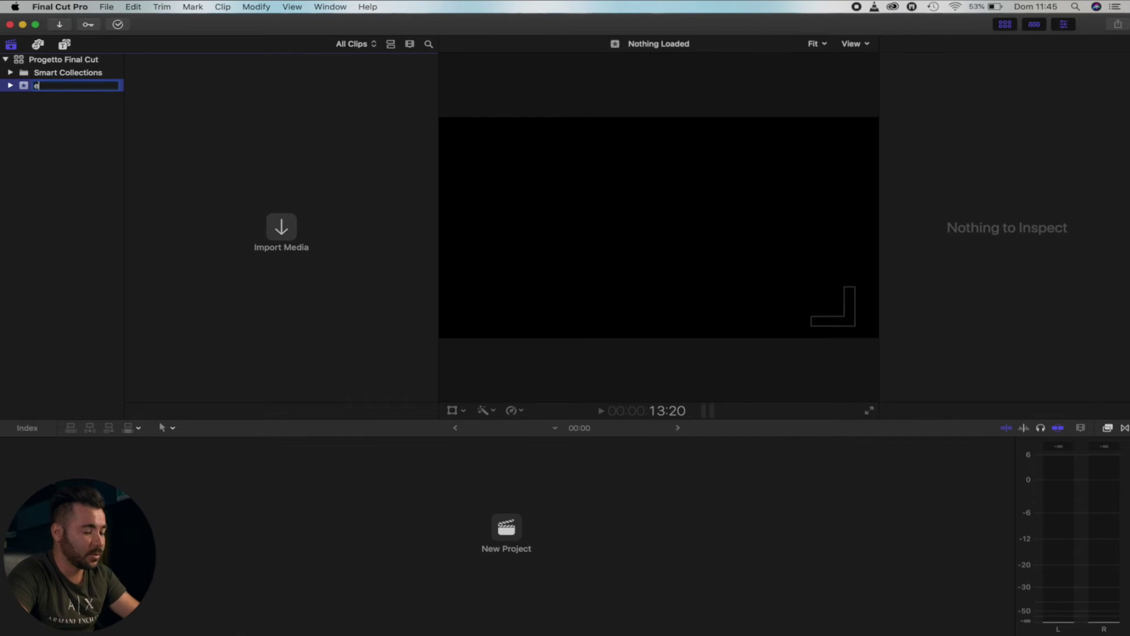
{"action": "type", "text": "1"}
{"action": "key", "text": "Return"}
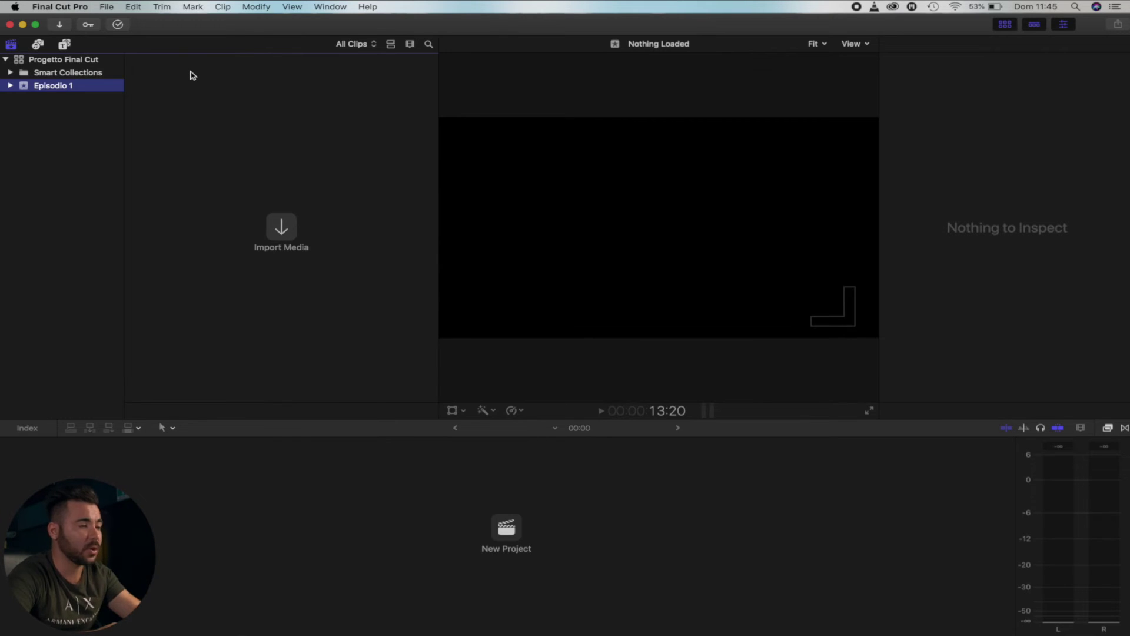
Create the 1080p HD 25p project 'Progetto Fcxp Episodio 1', then bring up Finder
{"action": "left_click", "coordinate": [107, 7]}
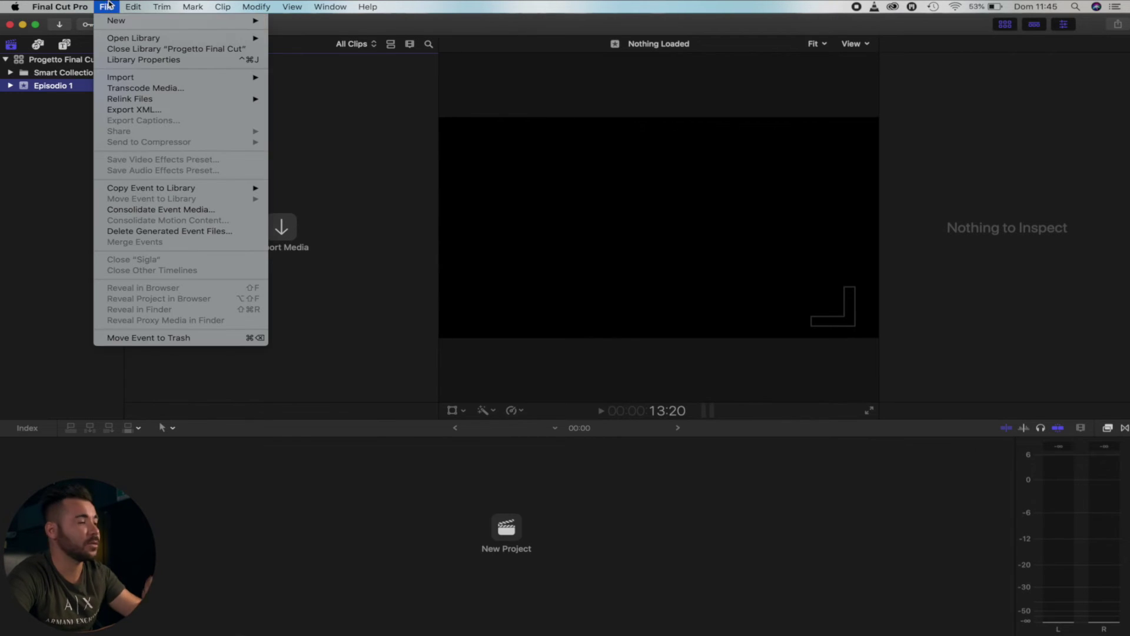
{"action": "mouse_move", "coordinate": [148, 20]}
{"action": "left_click", "coordinate": [329, 24]}
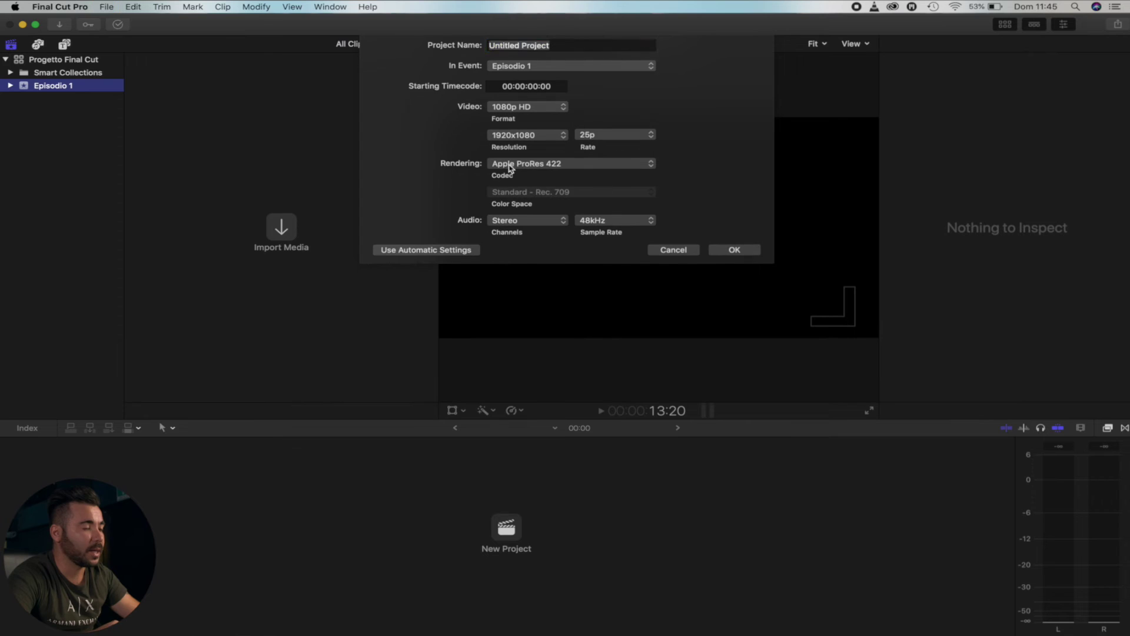
{"action": "type", "text": "Progetto Fcxp Episodio 1"}
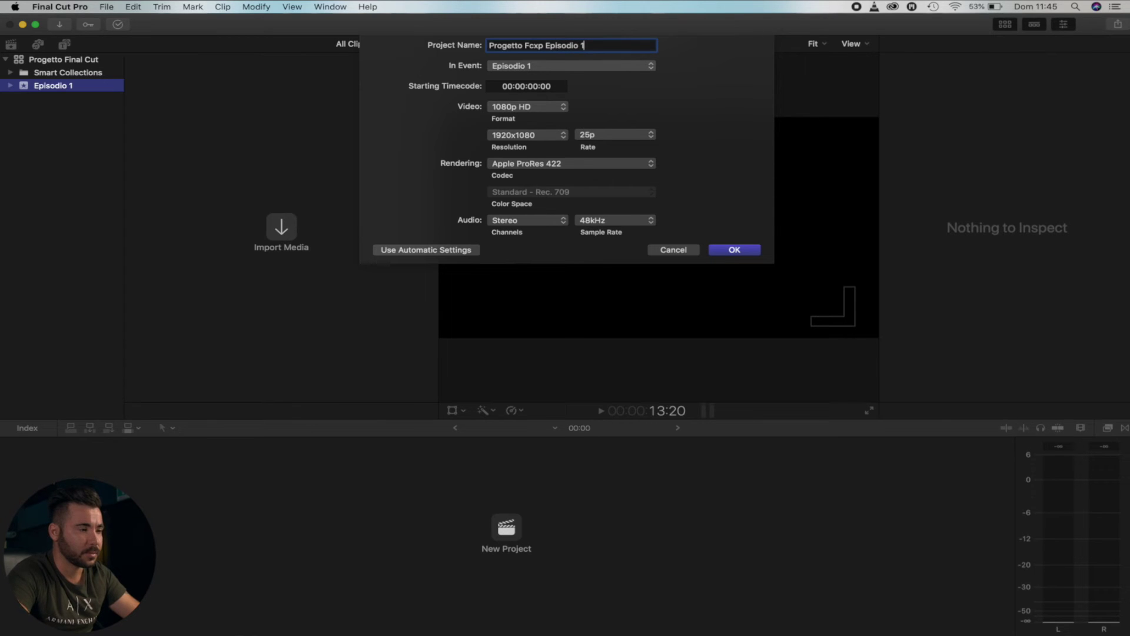
{"action": "left_click", "coordinate": [744, 254]}
{"action": "left_click", "coordinate": [268, 186]}
{"action": "left_click", "coordinate": [247, 304]}
Drag clips C0006–C0009 from Finder's Clip/A6400 folder into the Episodio 1 event
{"action": "left_click", "coordinate": [116, 630]}
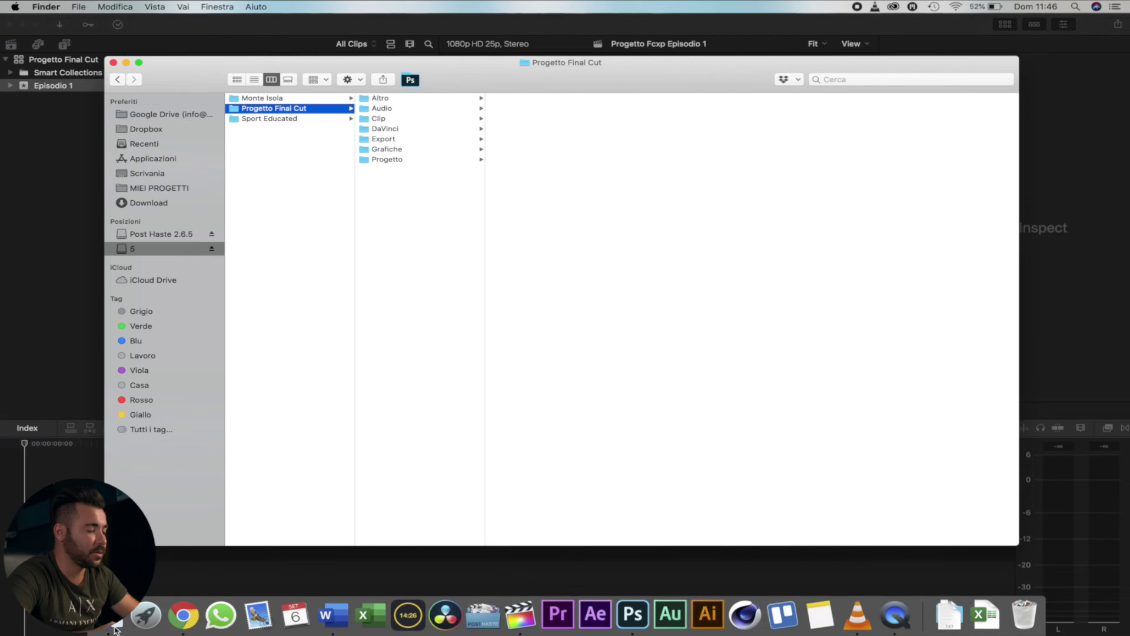
{"action": "left_click", "coordinate": [420, 117]}
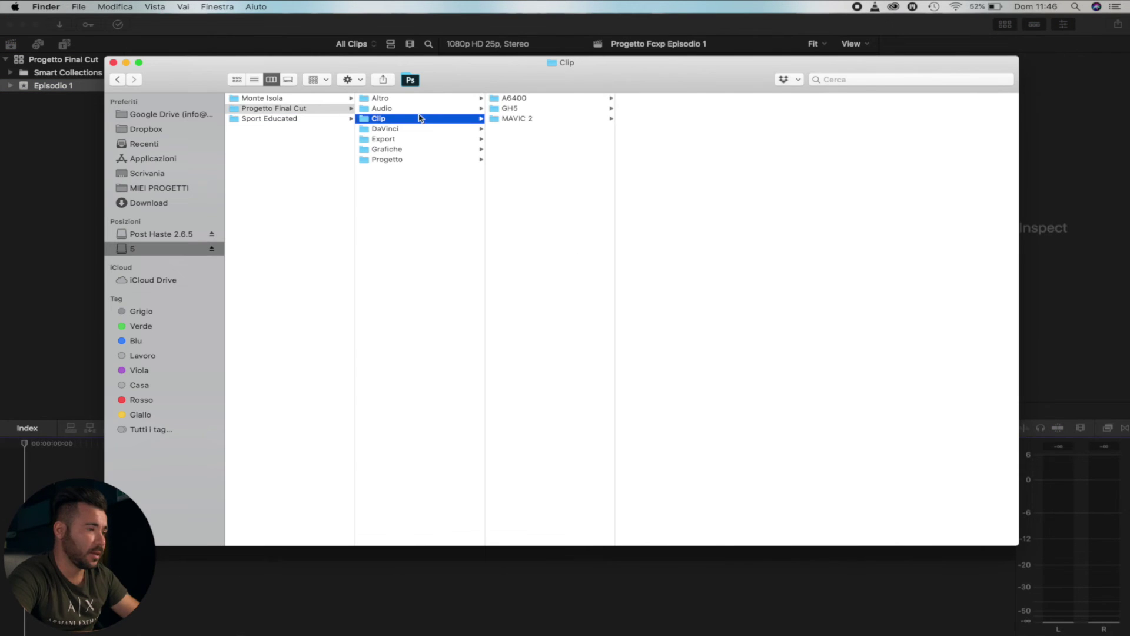
{"action": "left_click", "coordinate": [579, 100]}
{"action": "left_click_drag", "start_coordinate": [677, 198], "coordinate": [645, 18]}
{"action": "left_click_drag", "start_coordinate": [645, 64], "coordinate": [1010, 54]}
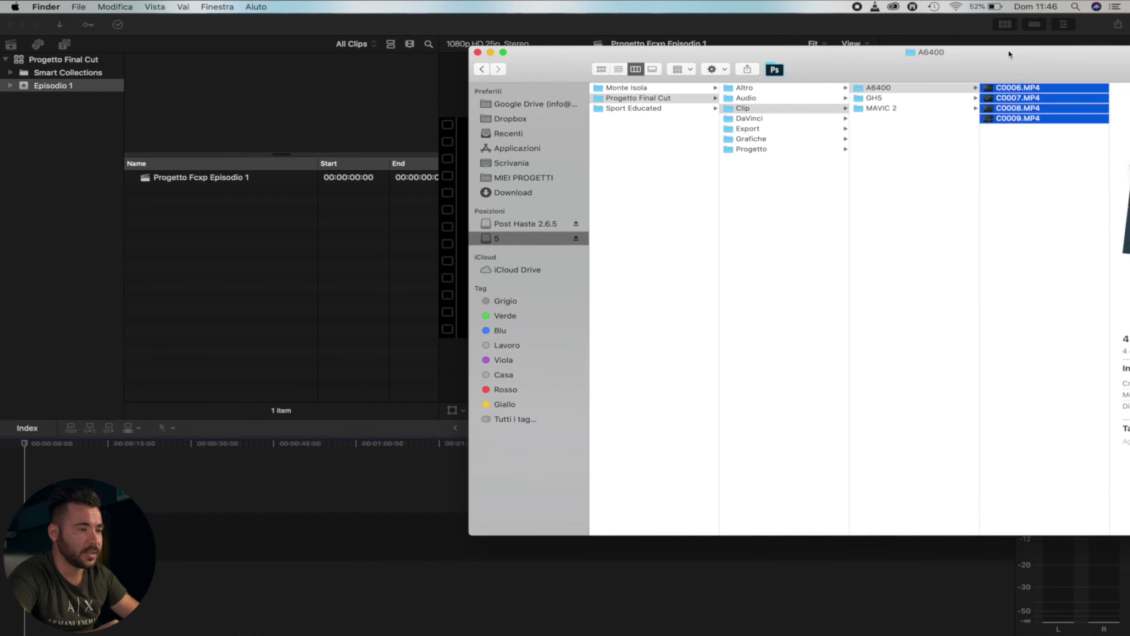
{"action": "left_click_drag", "start_coordinate": [1023, 100], "coordinate": [286, 274]}
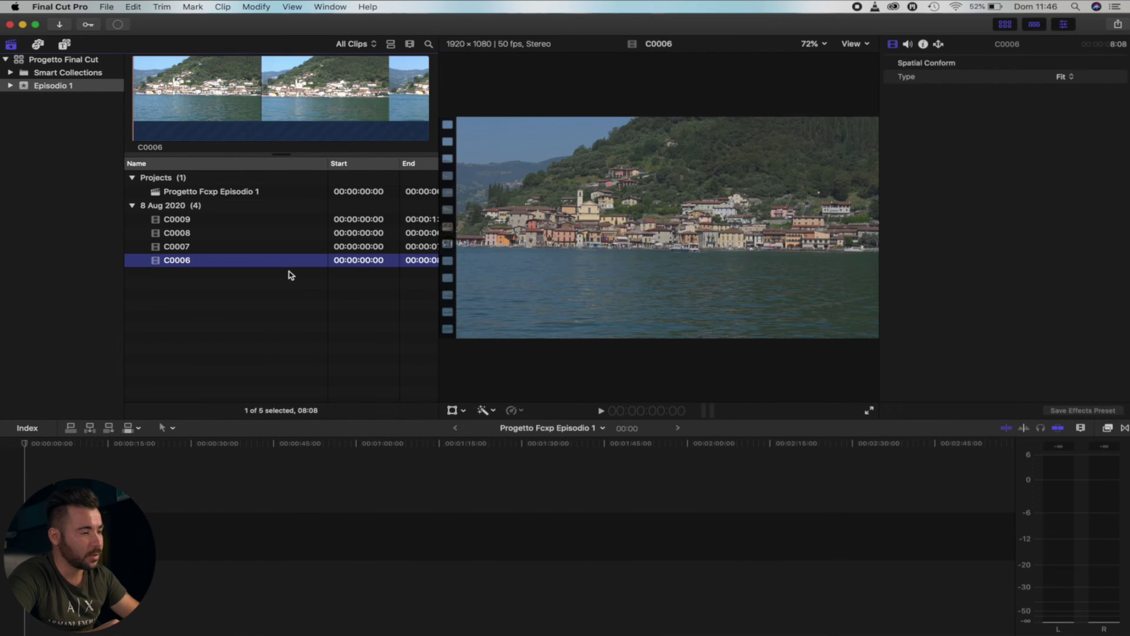
Add clips C0009, C0008, C0007 and C0006 to the project timeline in that order
{"action": "left_click", "coordinate": [305, 306]}
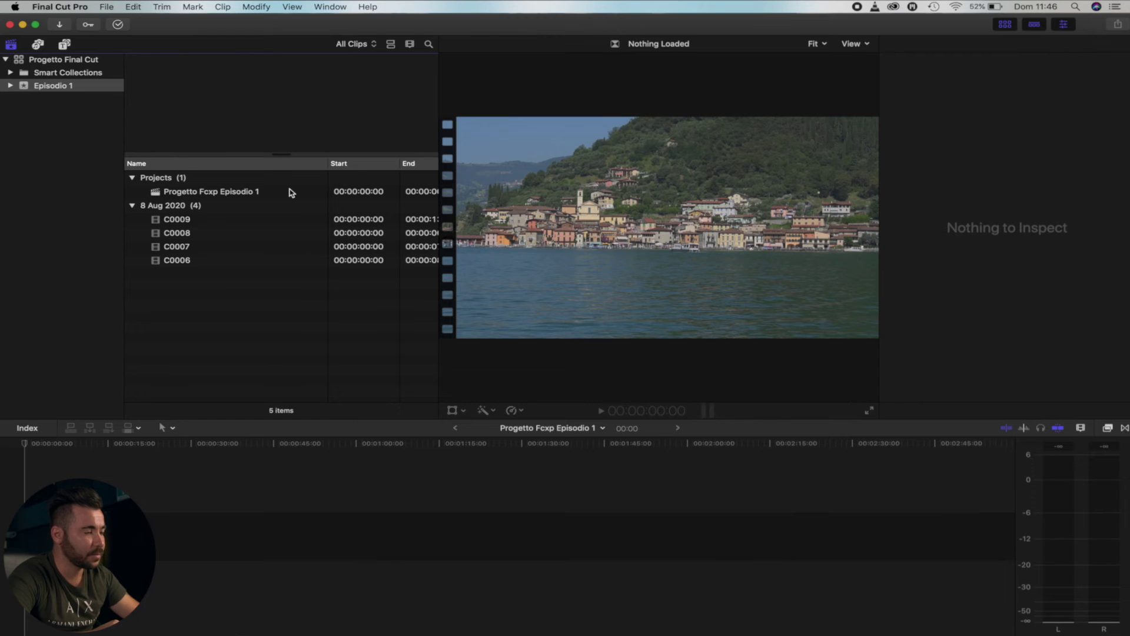
{"action": "left_click_drag", "start_coordinate": [189, 220], "coordinate": [127, 530]}
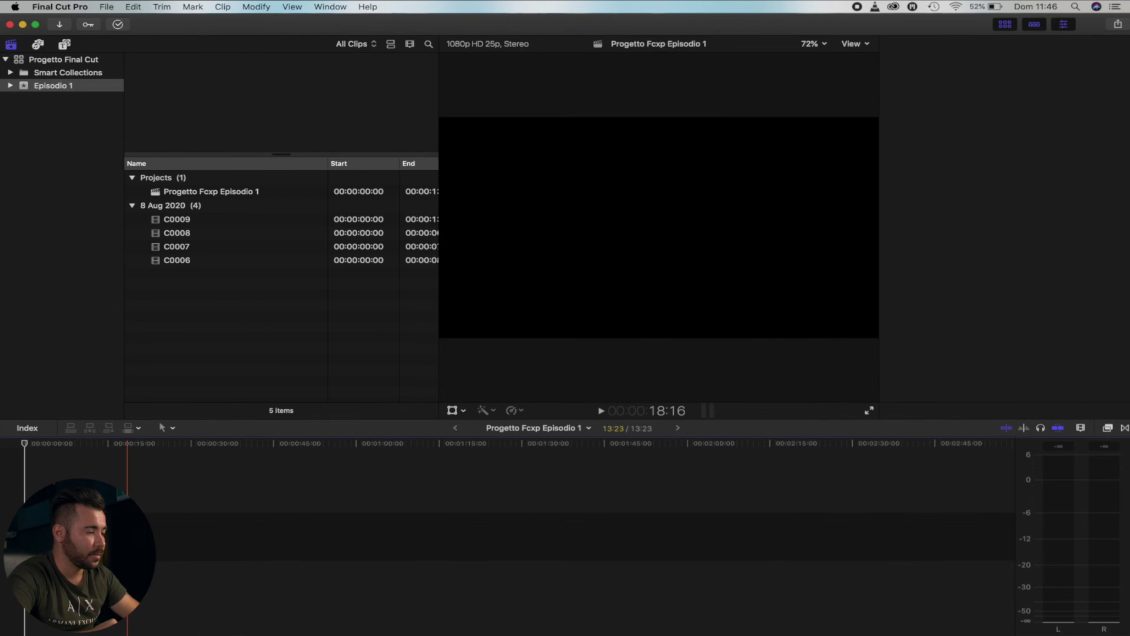
{"action": "left_click_drag", "start_coordinate": [174, 234], "coordinate": [168, 556]}
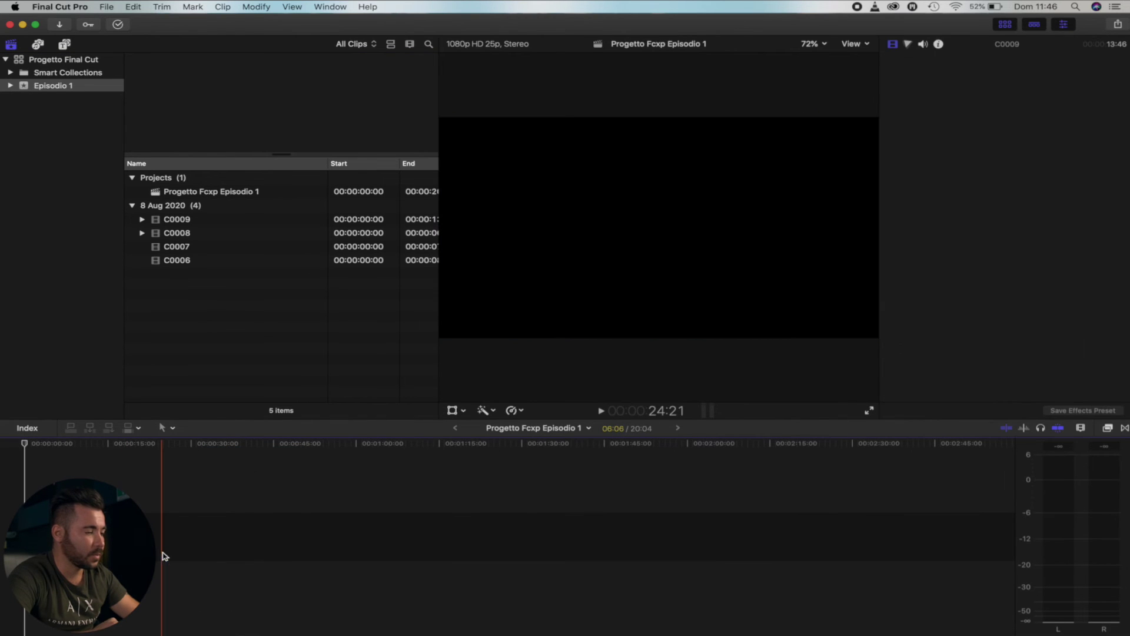
{"action": "left_click_drag", "start_coordinate": [180, 247], "coordinate": [209, 537]}
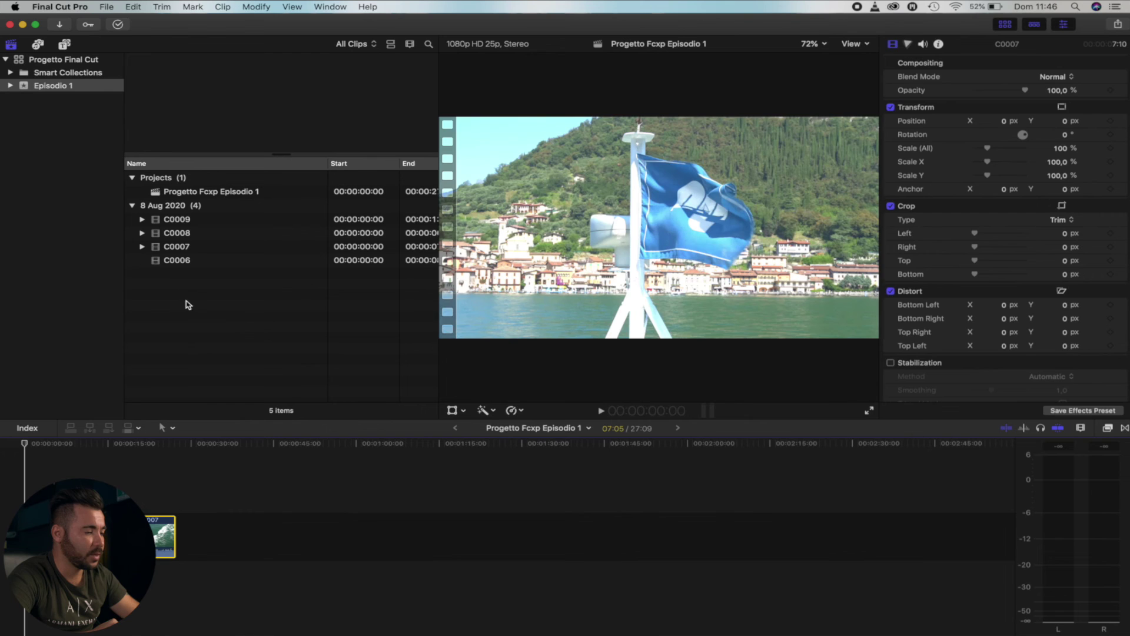
{"action": "left_click_drag", "start_coordinate": [180, 265], "coordinate": [262, 533]}
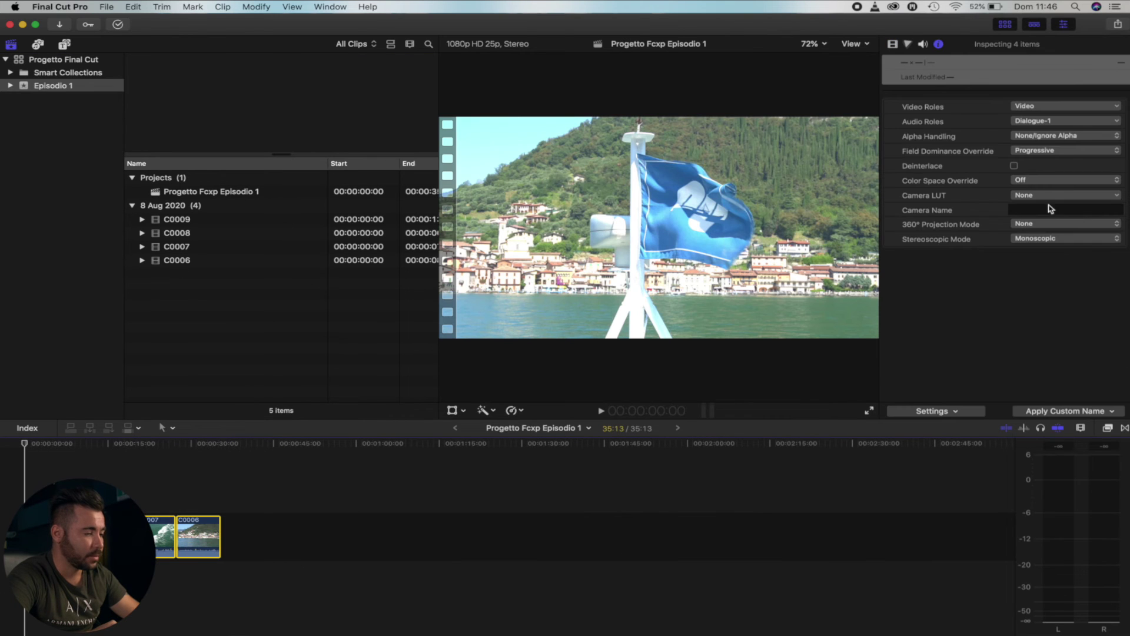
Set the clips' Color Space Override to Rec. 709, then deselect them in the timeline
{"action": "left_click", "coordinate": [1046, 184]}
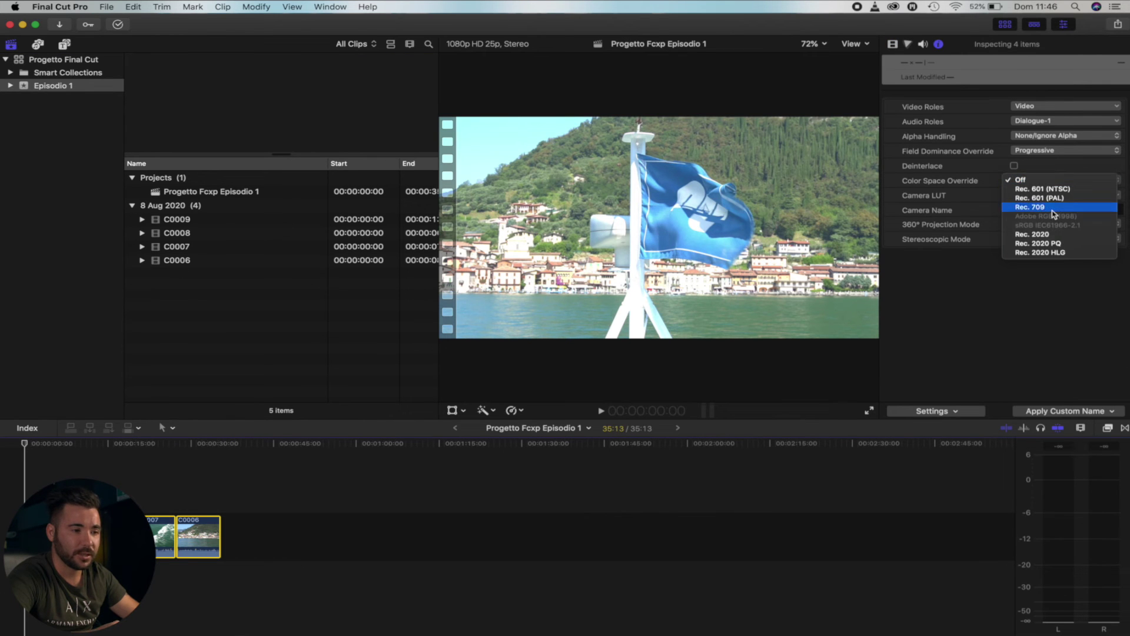
{"action": "left_click", "coordinate": [1052, 210]}
{"action": "left_click", "coordinate": [206, 492]}
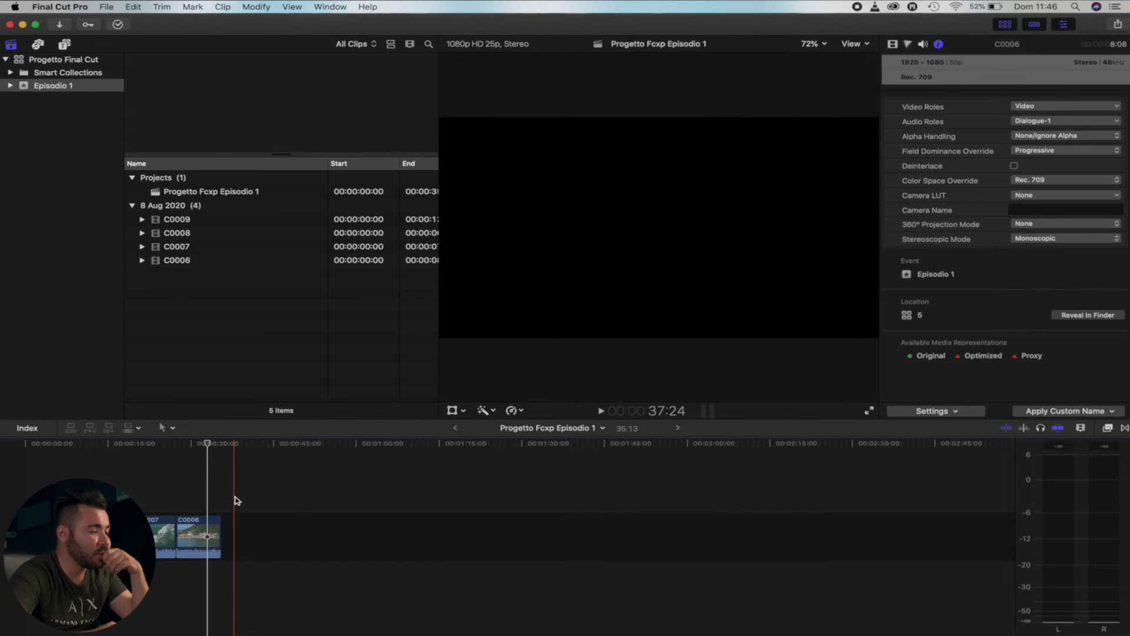
{"action": "left_click", "coordinate": [59, 7]}
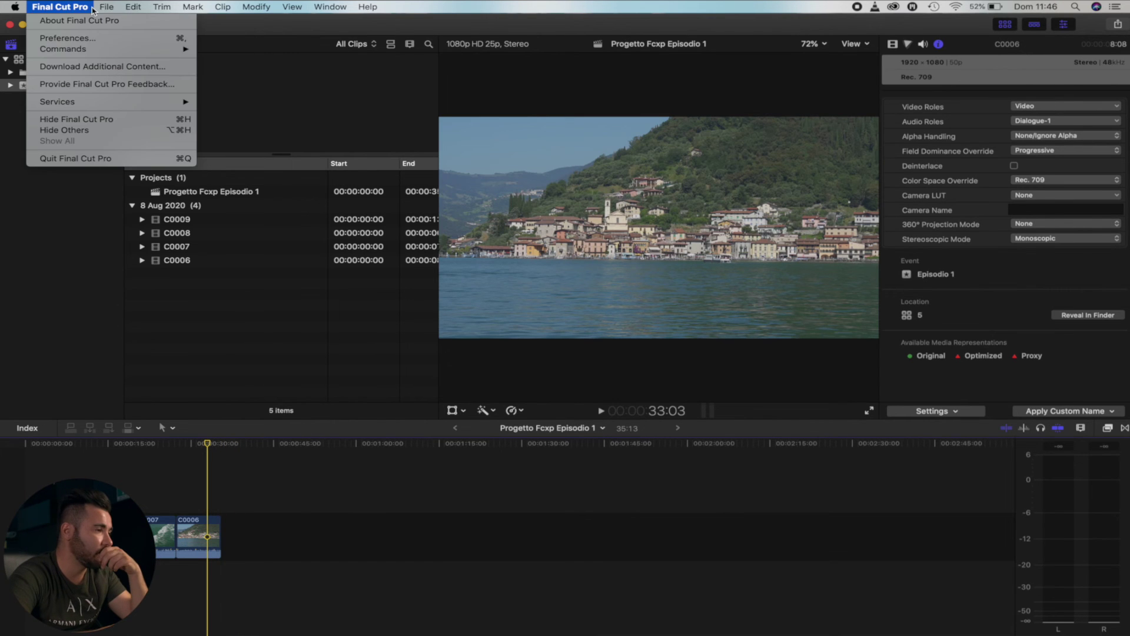
{"action": "left_click", "coordinate": [67, 37]}
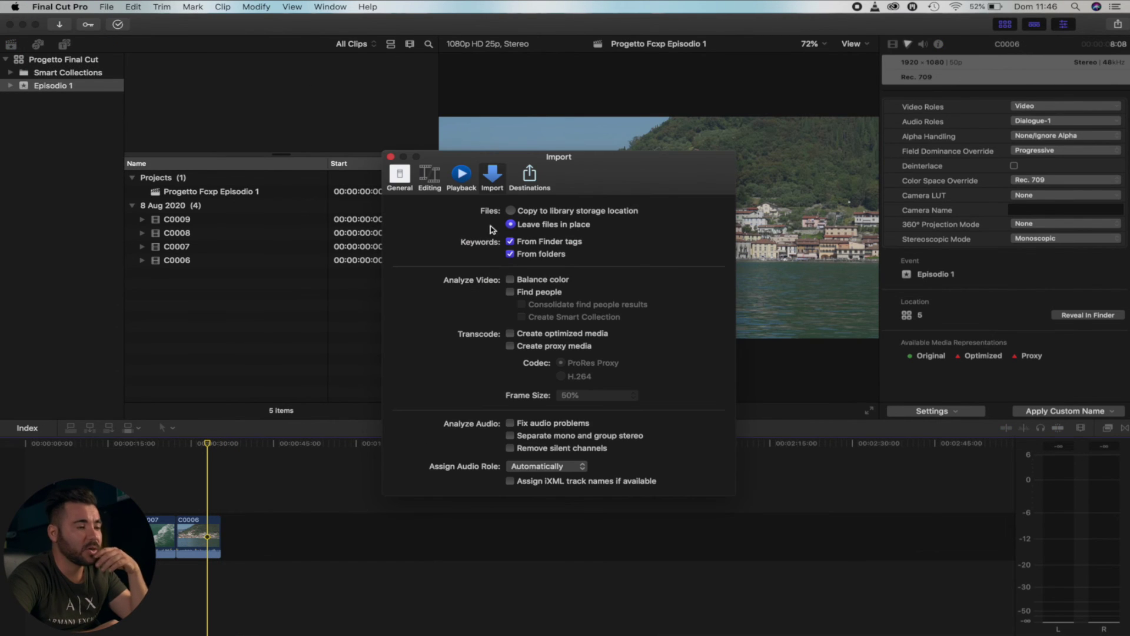
{"action": "left_click", "coordinate": [460, 180]}
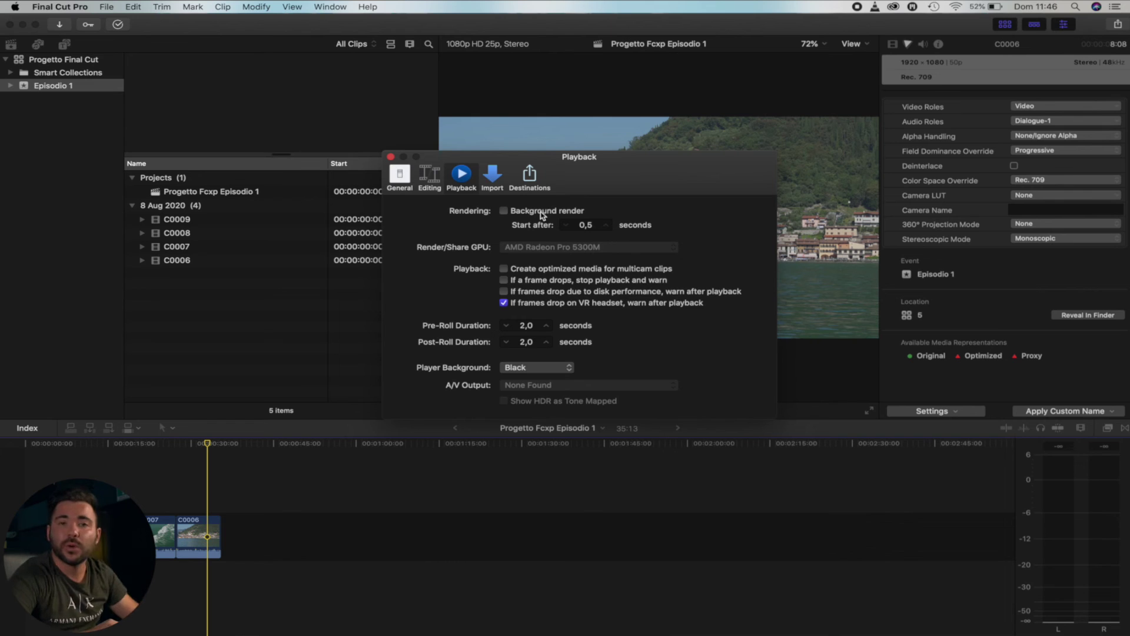
{"action": "left_click", "coordinate": [392, 159]}
{"action": "left_click", "coordinate": [106, 6]}
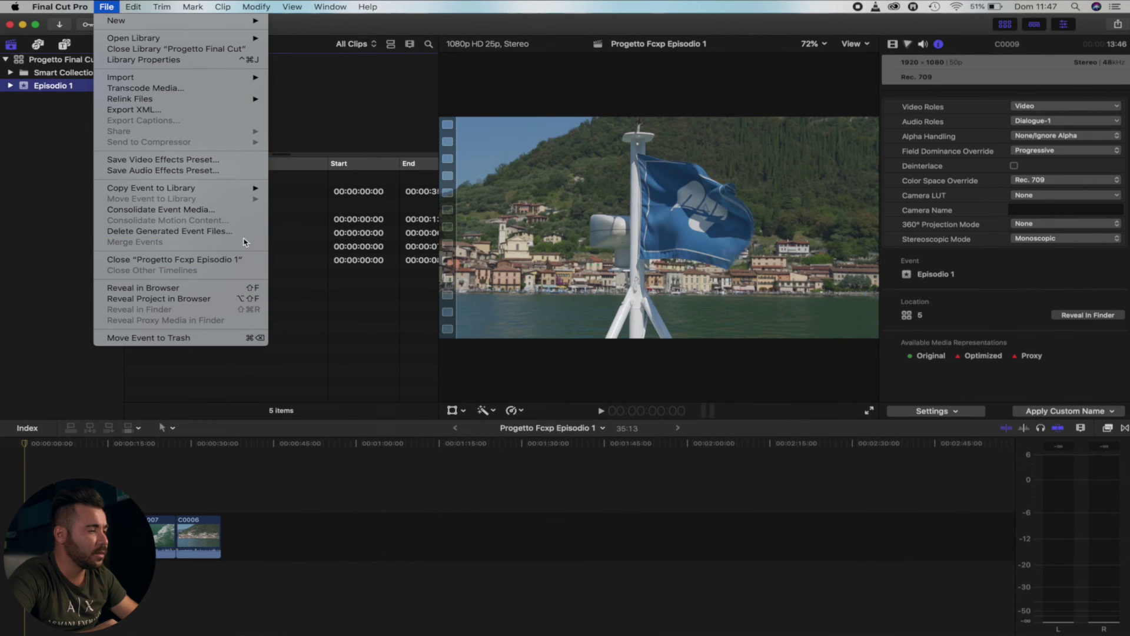
Delete Generated Event Files for Episodio 1, removing only unused render files
{"action": "left_click", "coordinate": [210, 235]}
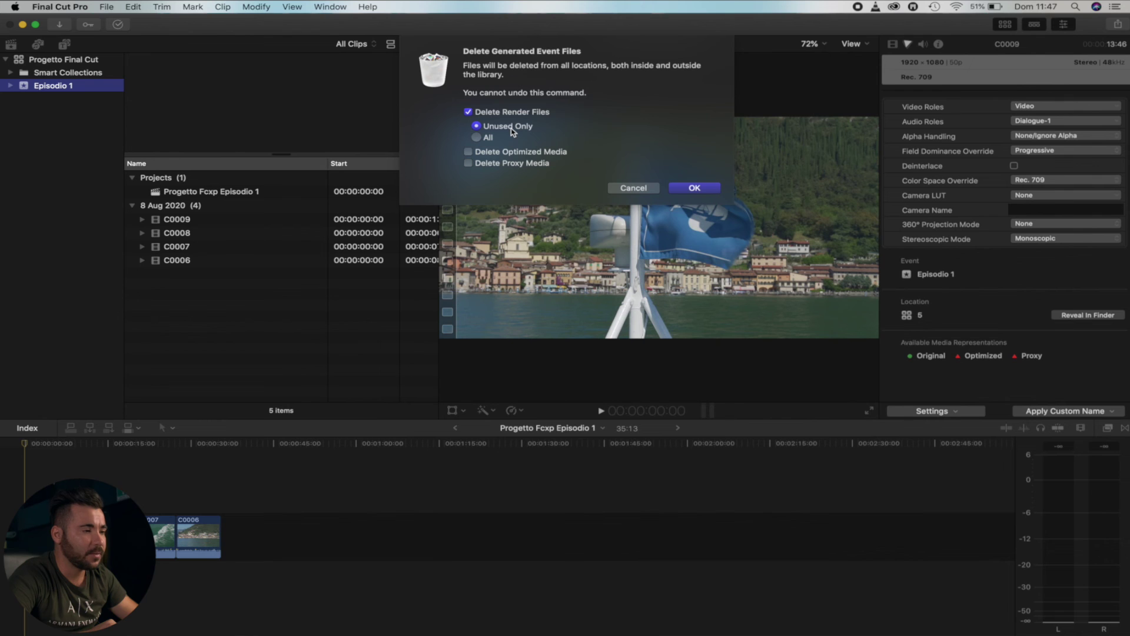
{"action": "left_click", "coordinate": [700, 188]}
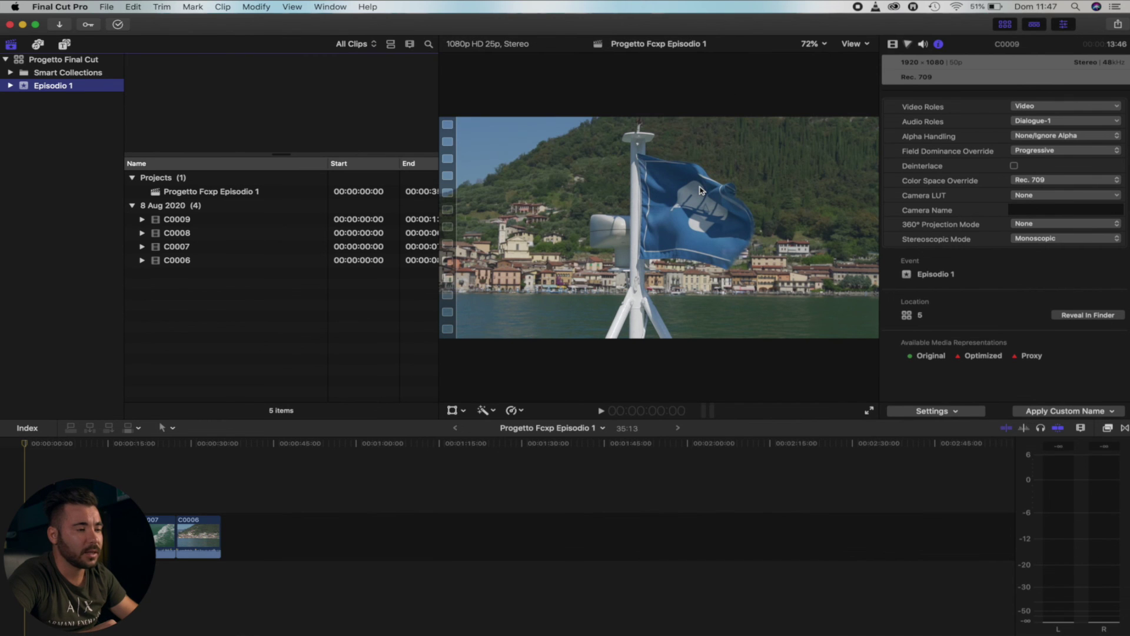